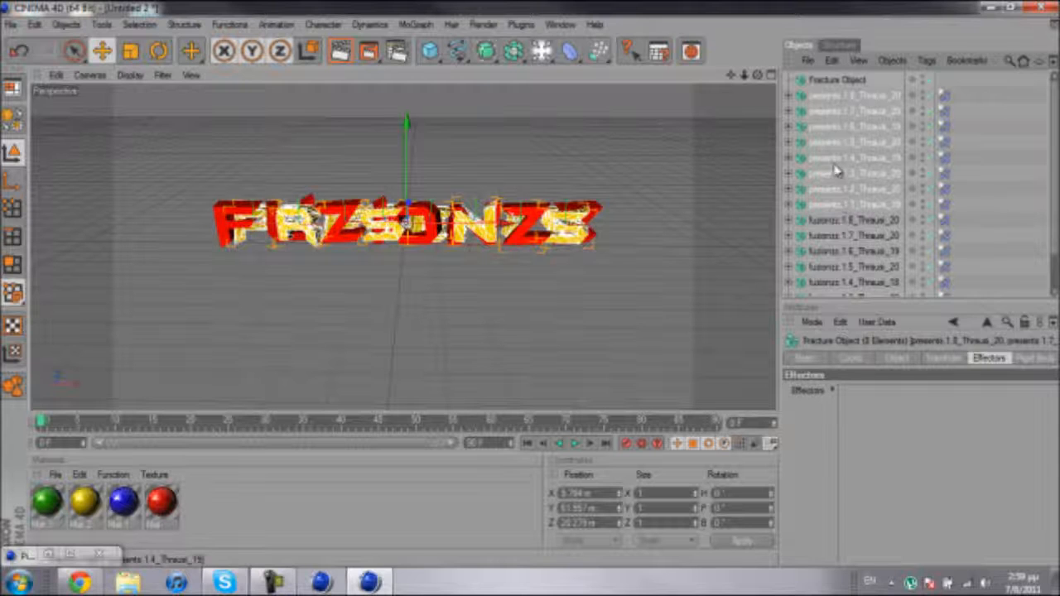
Step: Nest the selected presents pieces under the Fracture Object and add a second MoGraph Fracture Object
click(788, 80)
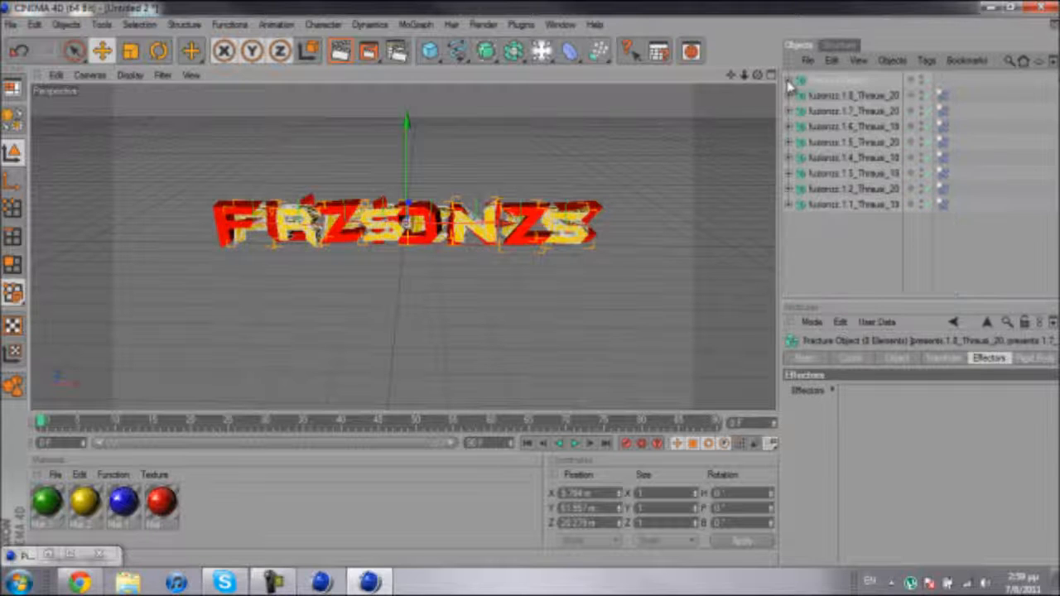
click(414, 24)
click(492, 139)
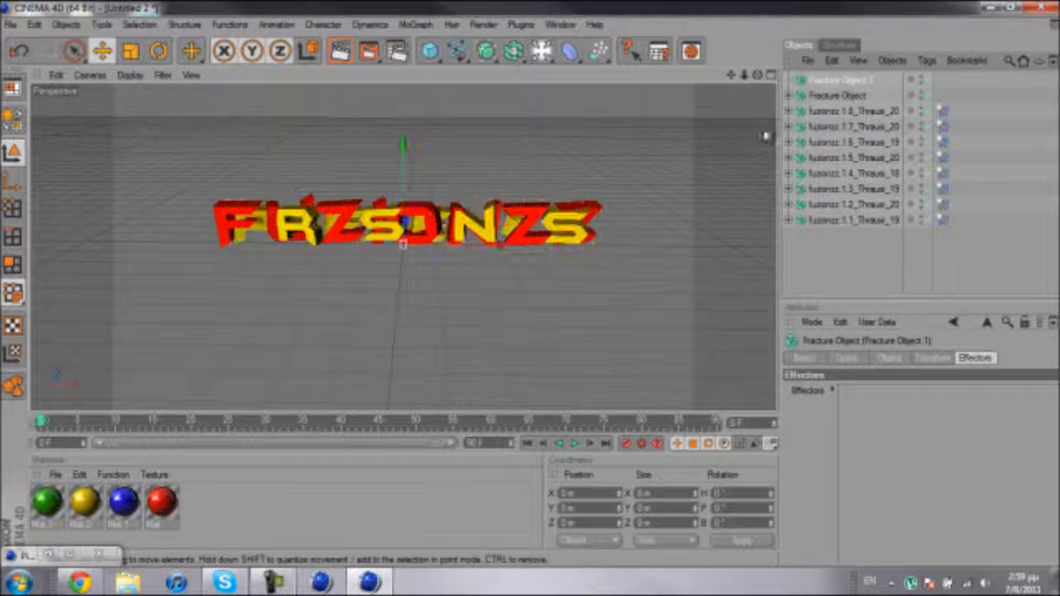
Step: Move all the fuzionzz Thrausi groups, fuzionzz.1.1 through fuzionzz.1.8, into Fracture Object.1 and collapse it
click(842, 111)
shift+click(855, 222)
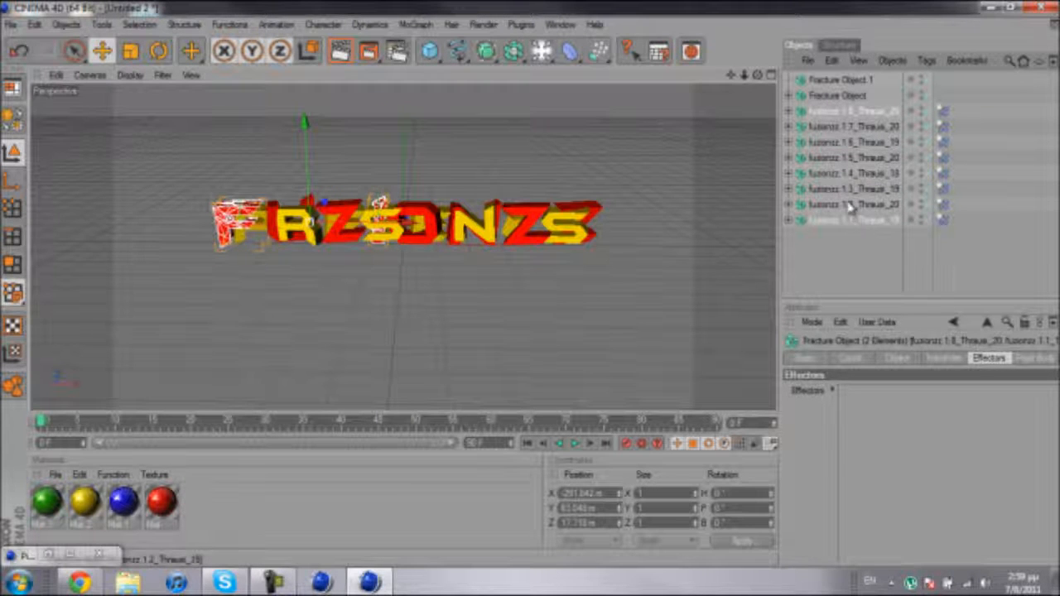
click(857, 224)
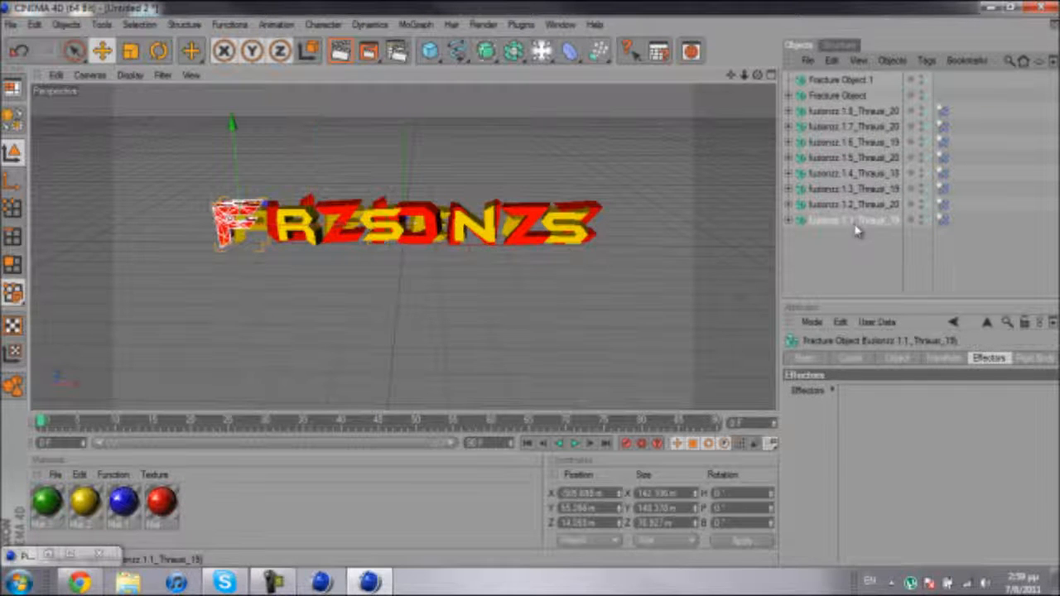
shift+click(847, 113)
drag(841, 109, 853, 79)
drag(853, 139, 851, 206)
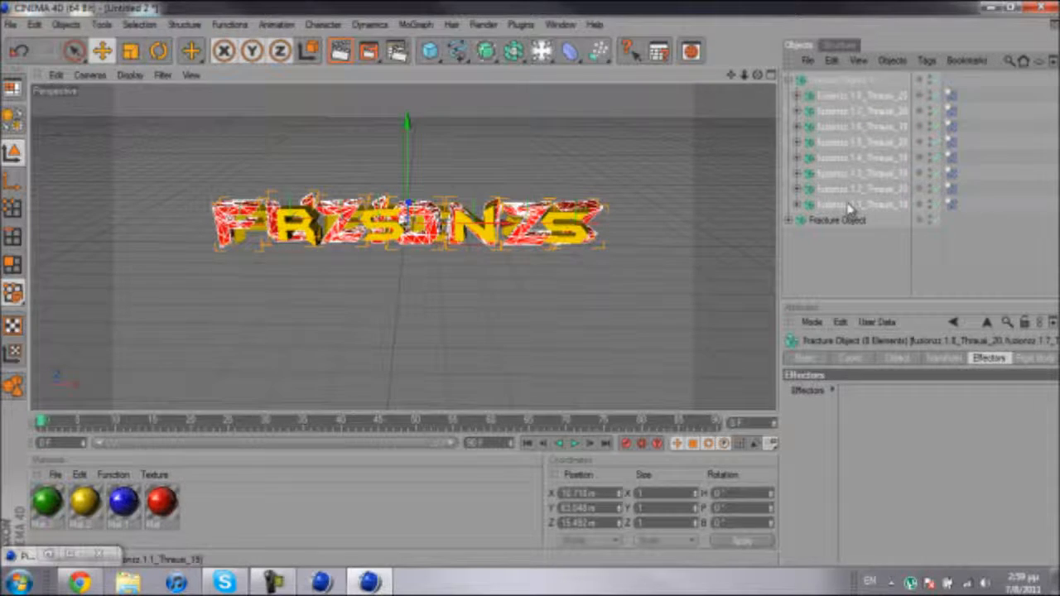
click(790, 80)
click(844, 162)
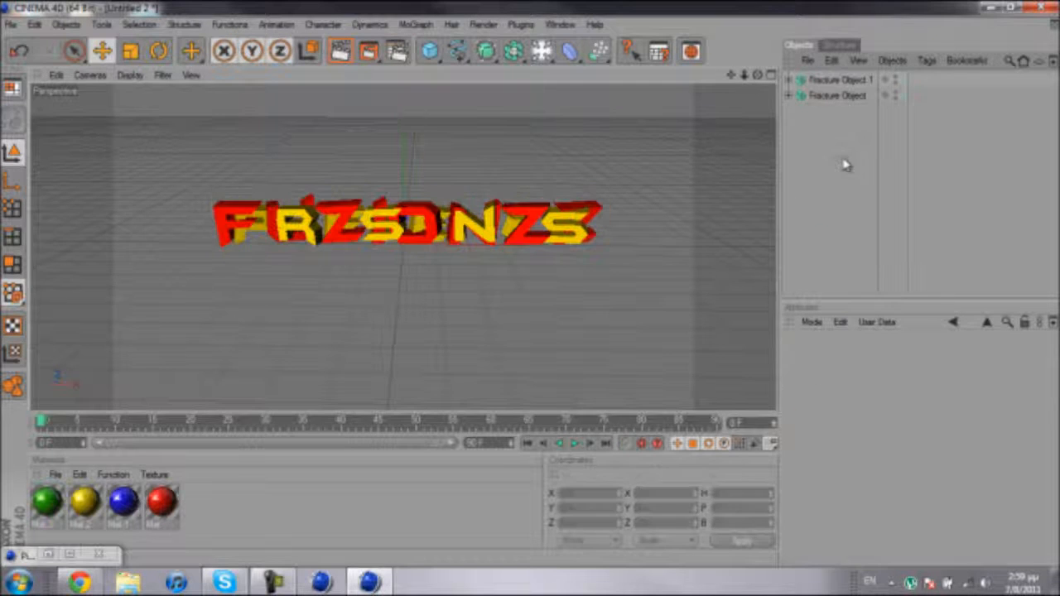
Step: Rename the Fracture Object that holds the presents pieces as "presents"
double_click(850, 94)
key(Right)
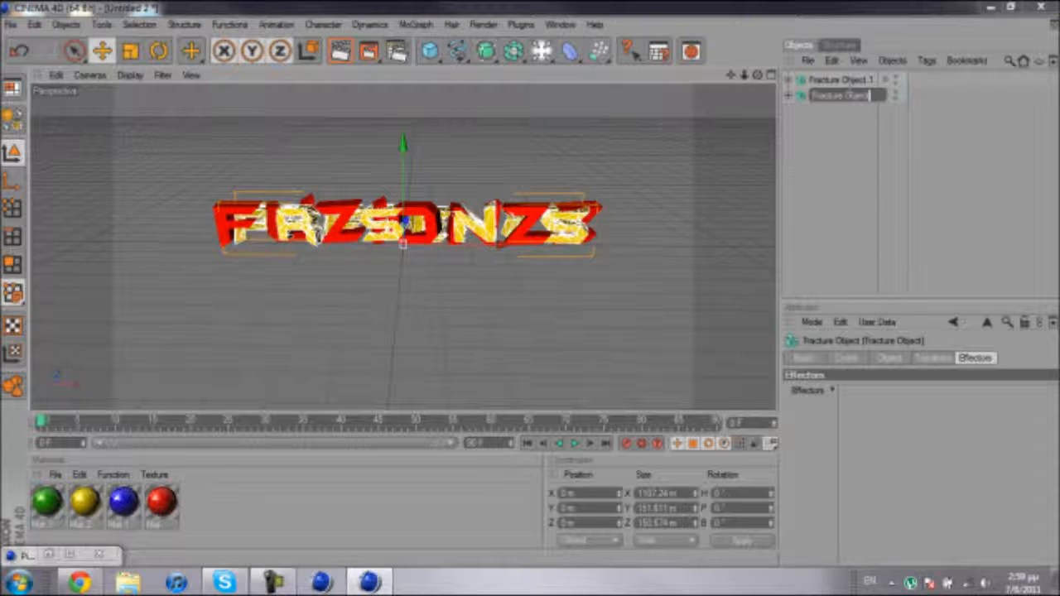
key(BackSpace)
key(BackSpace)
key(BackSpace)
key(BackSpace)
key(BackSpace)
key(BackSpace)
key(BackSpace)
text(present)
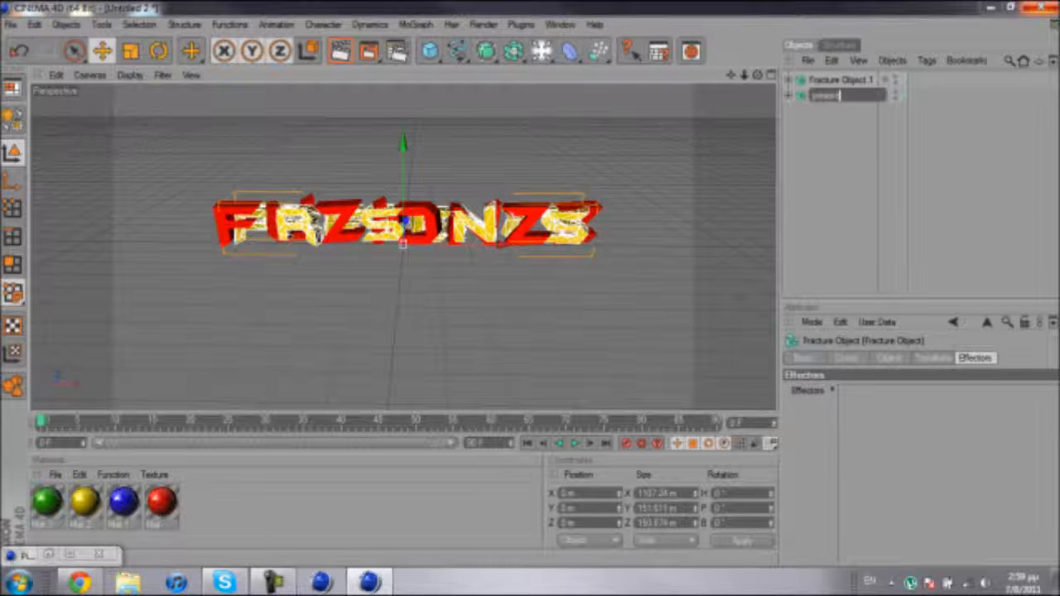
text(s)
key(Return)
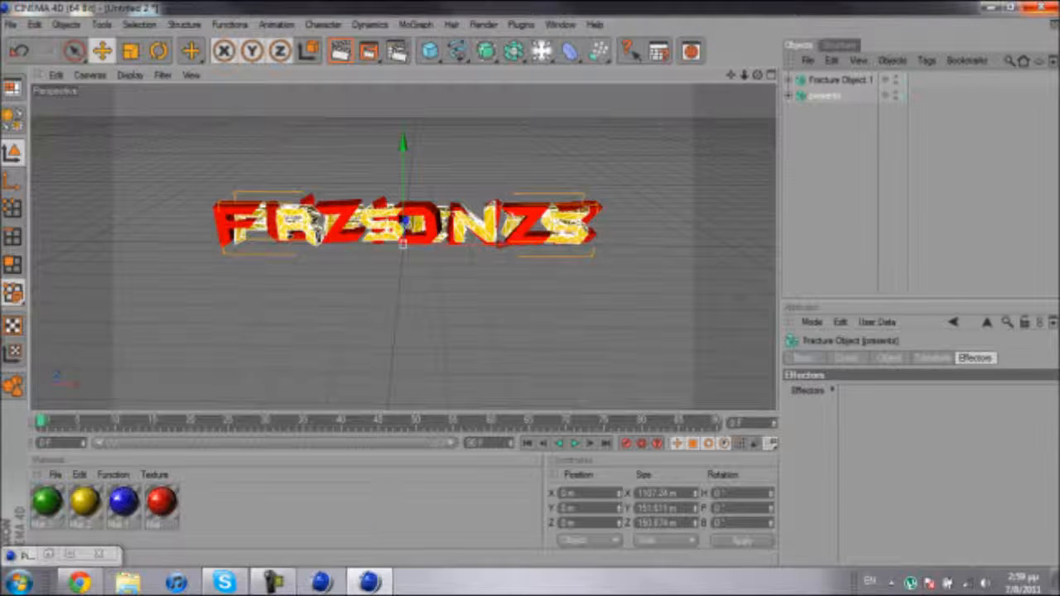
Step: Rename Fracture Object.1 as "fuzionzz" and clear the selection
double_click(845, 80)
key(BackSpace)
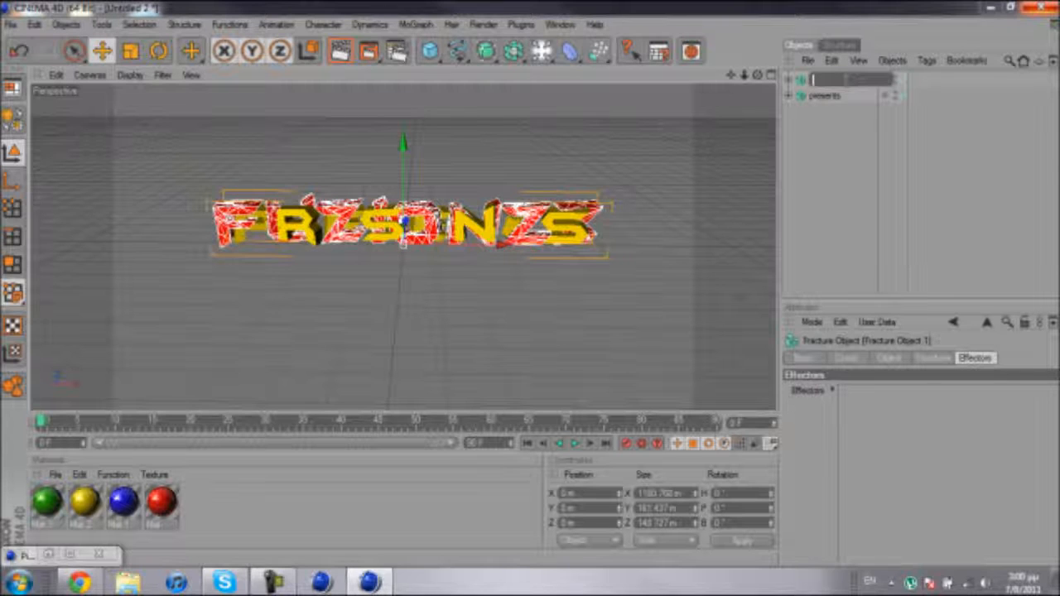
text(fusionz)
key(Return)
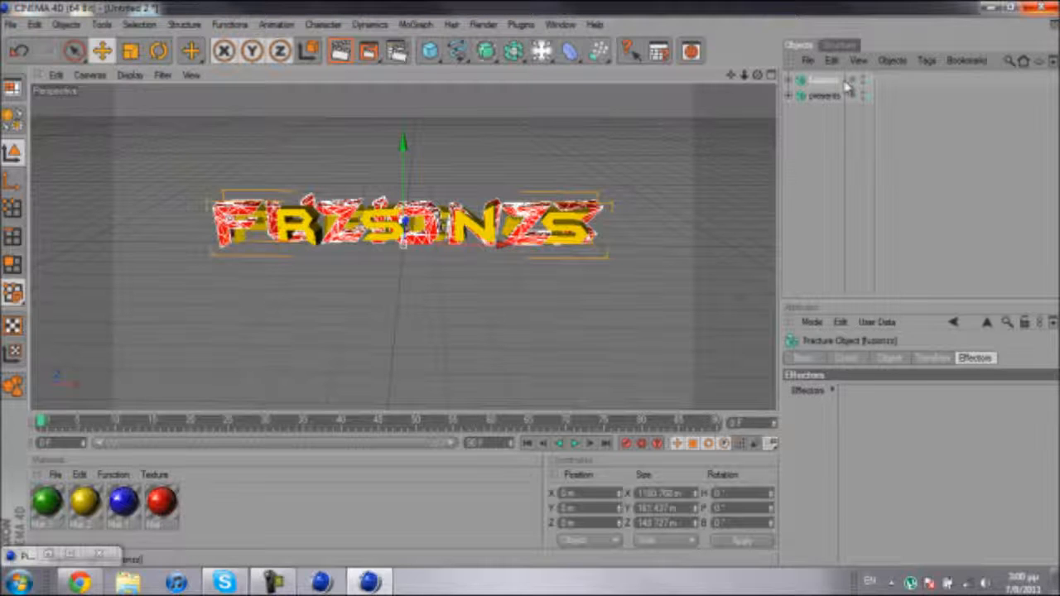
click(829, 154)
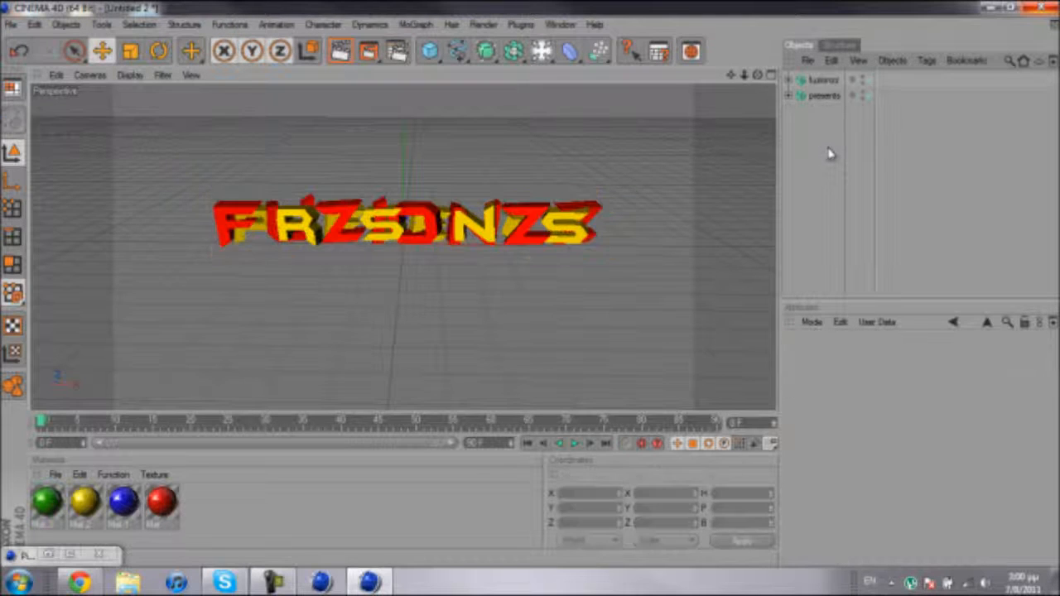
click(828, 95)
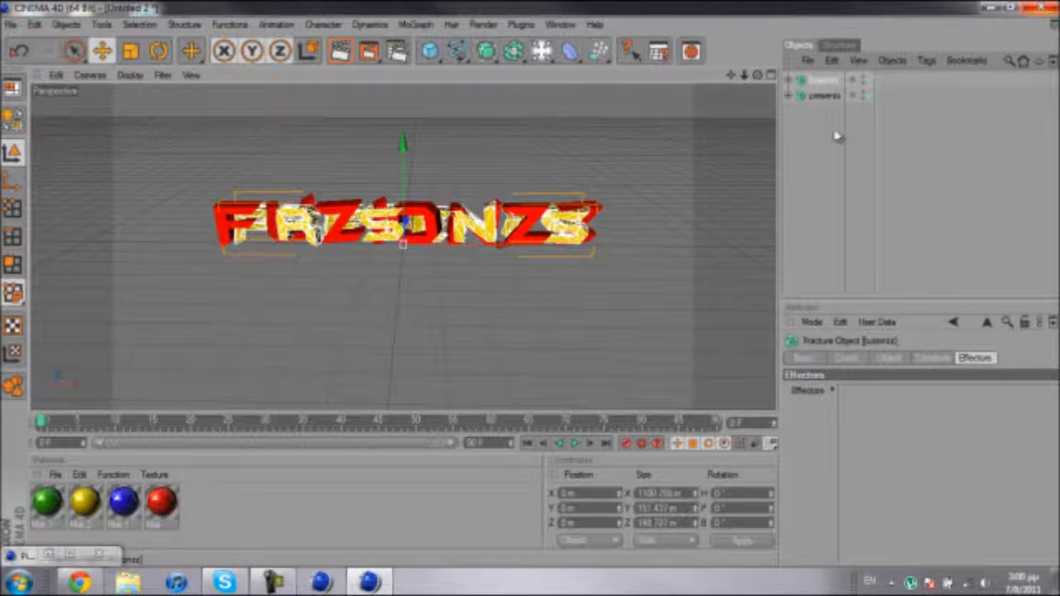
click(841, 212)
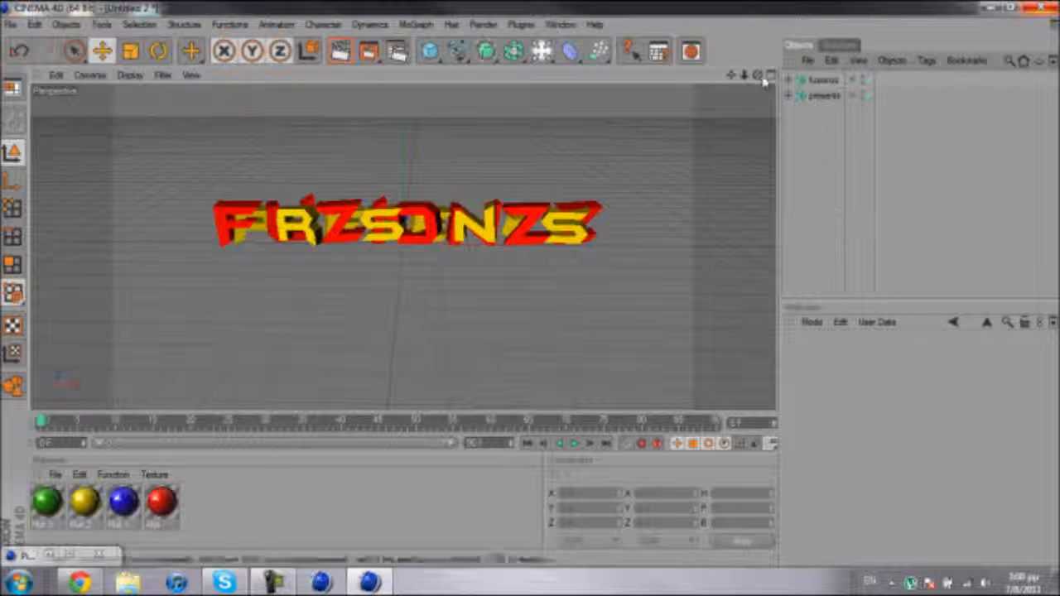
Step: Delete the Thrausi groups inside fuzionzz without their children, leaving the pieces directly under the fracture object
click(788, 79)
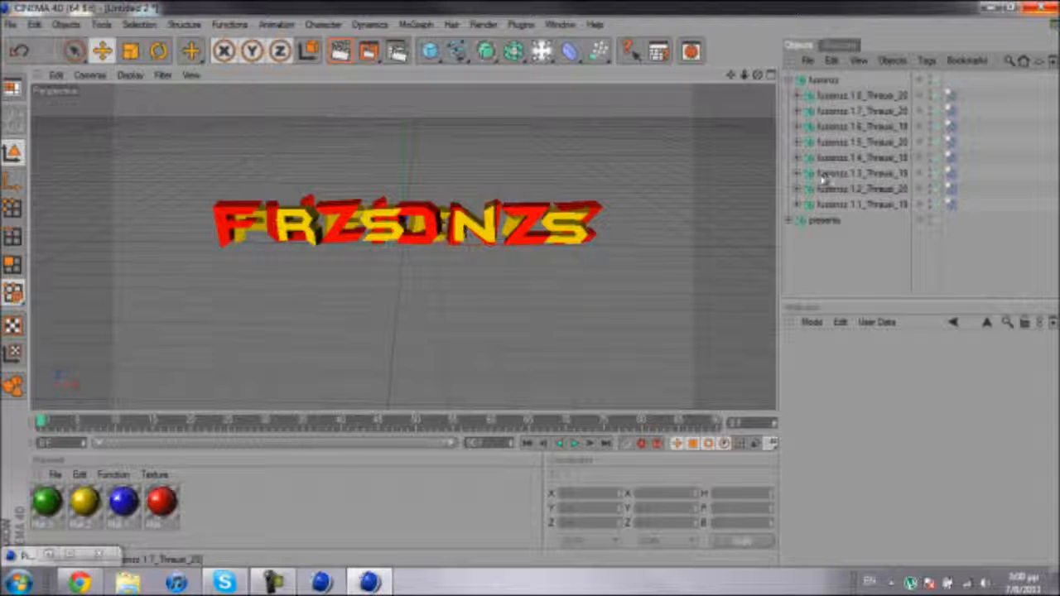
click(837, 96)
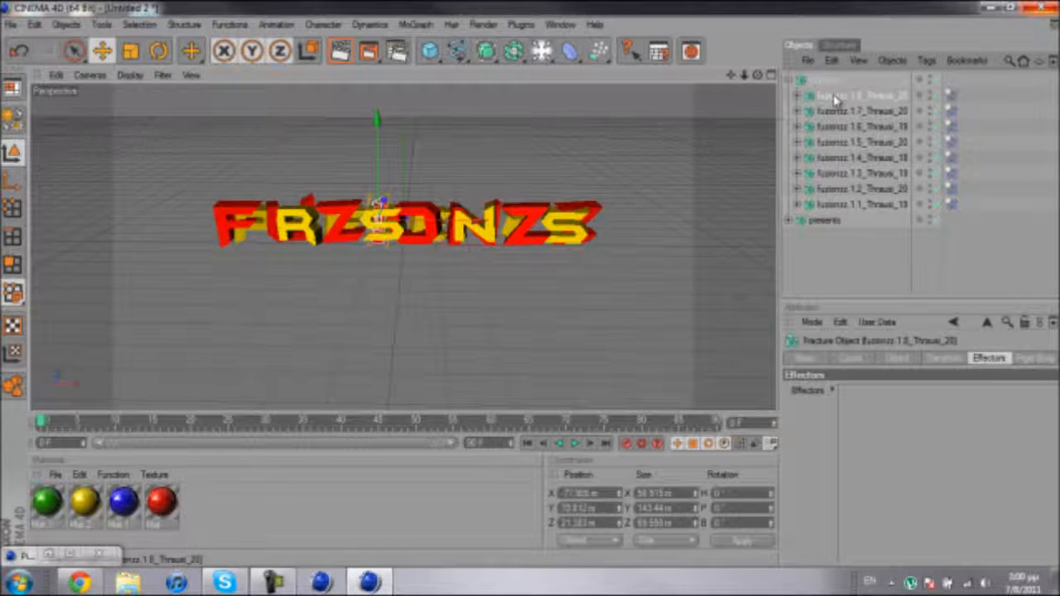
shift+click(864, 207)
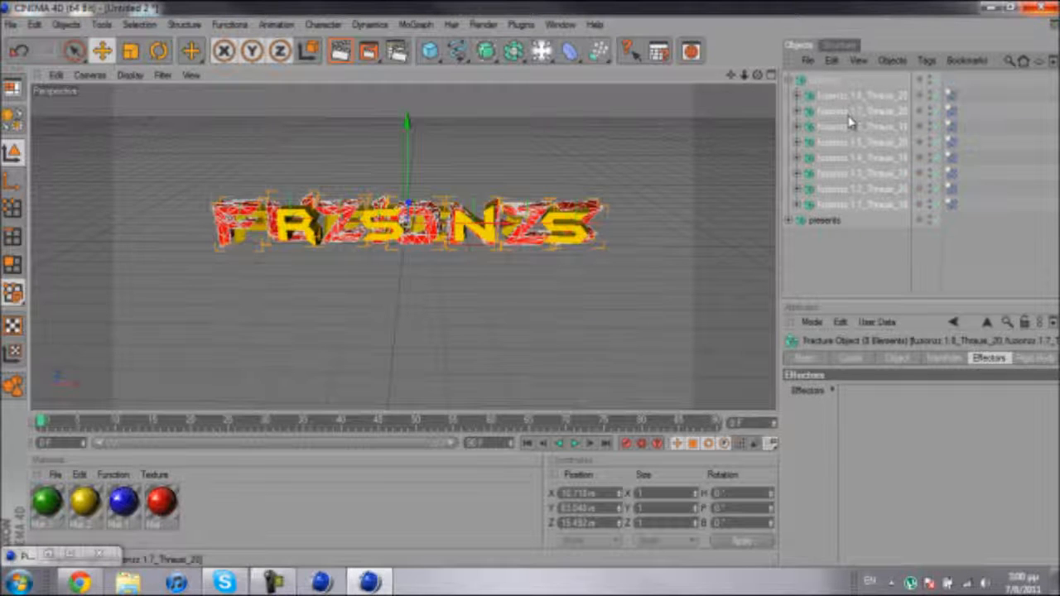
click(894, 61)
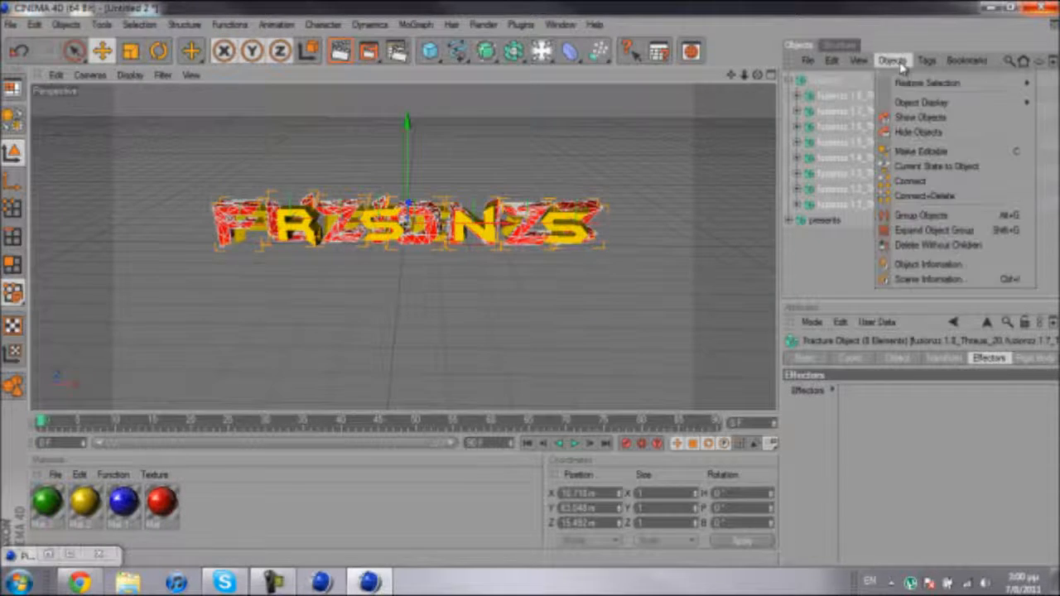
click(929, 246)
click(831, 96)
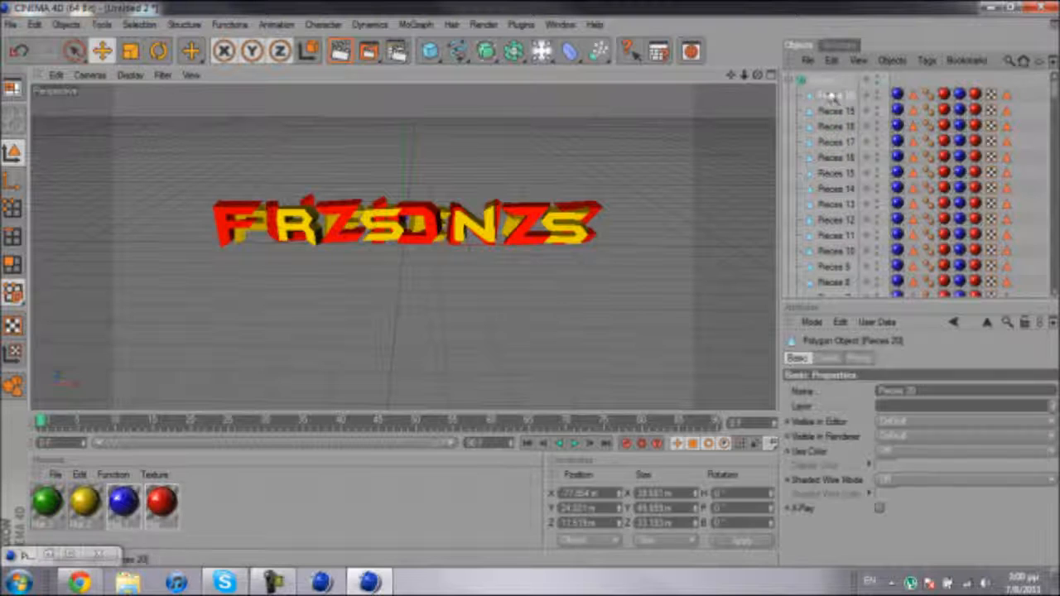
click(835, 111)
click(802, 86)
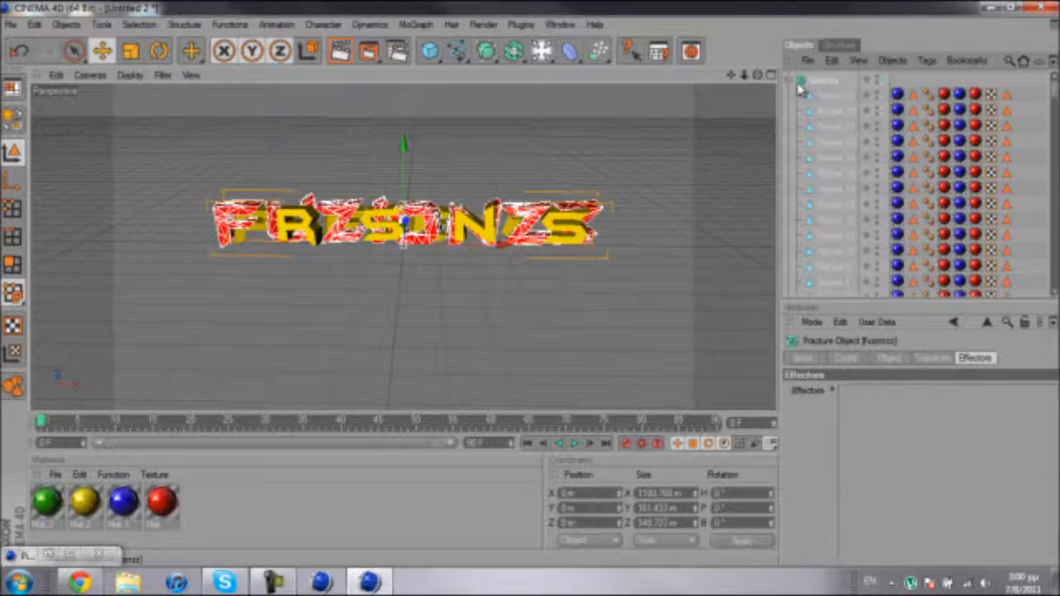
click(790, 81)
Step: Delete the Thrausi groups inside presents without their children, so its pieces sit directly beneath it
click(801, 97)
click(790, 96)
click(833, 114)
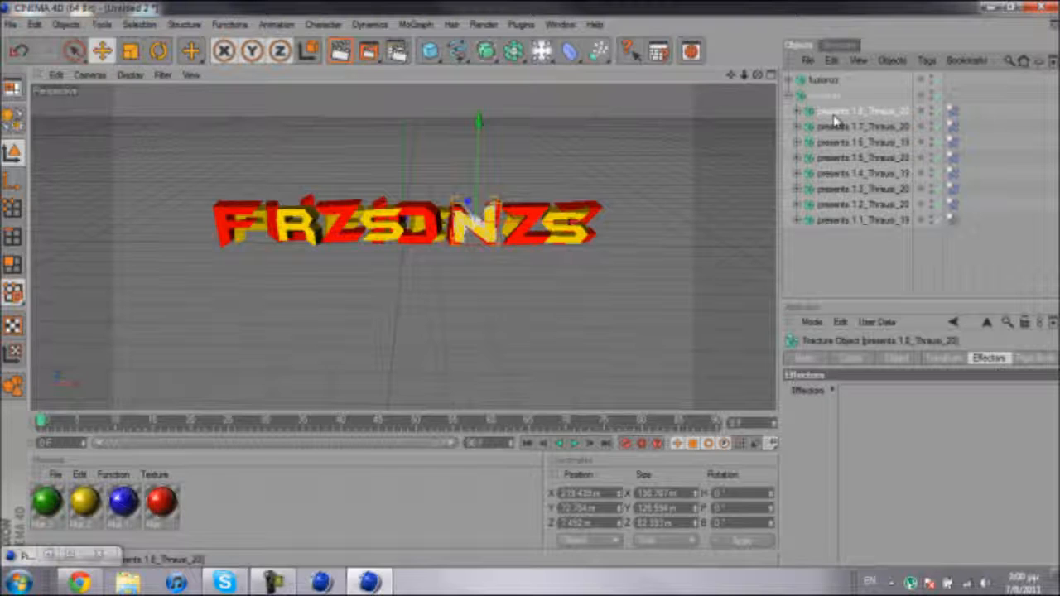
shift+click(847, 221)
click(893, 62)
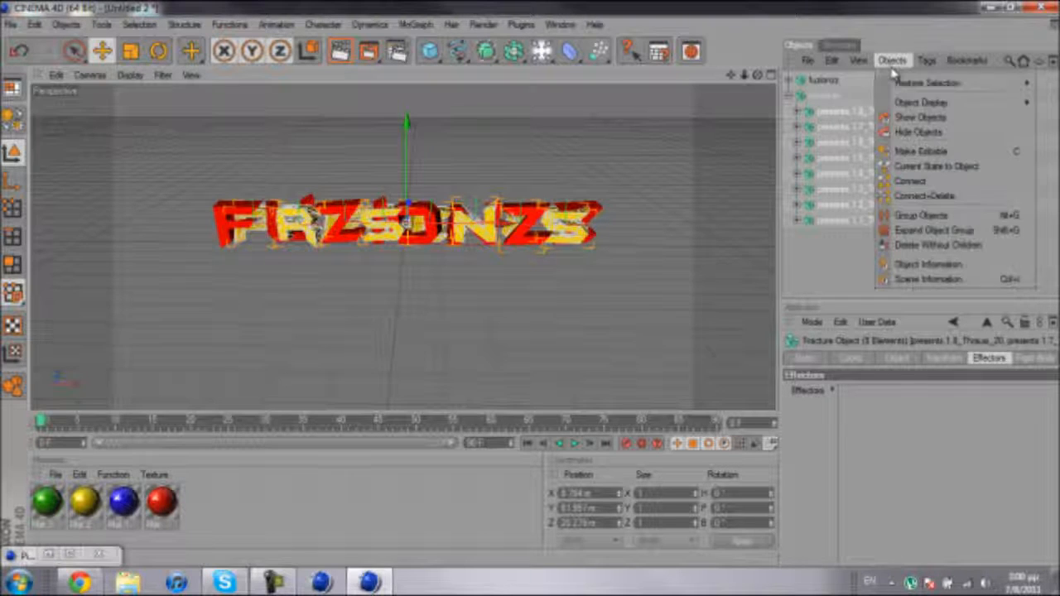
click(941, 227)
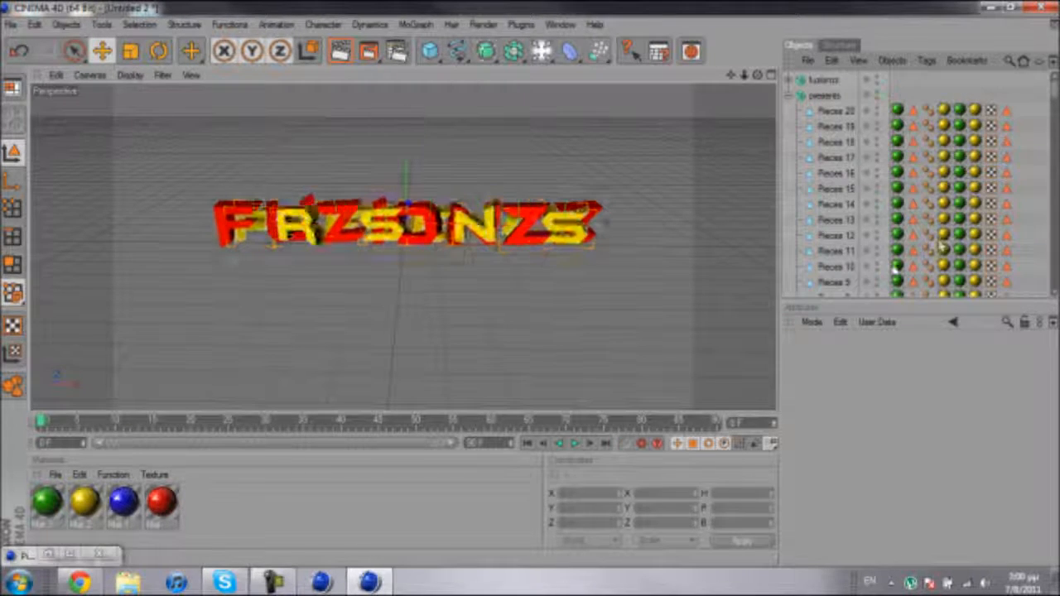
click(790, 96)
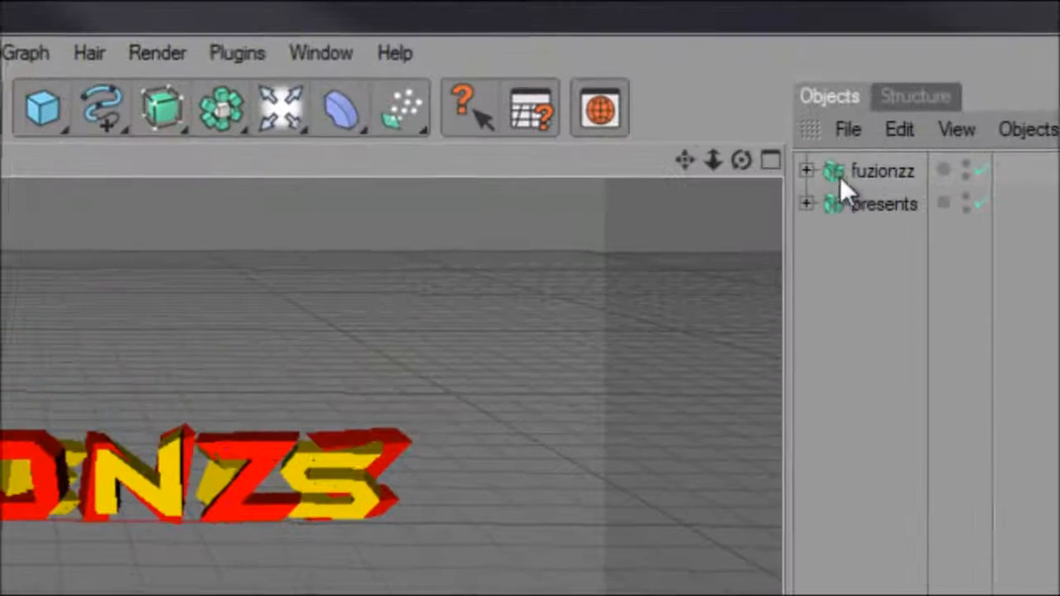
Step: Add a Plain Effector to the fuzionzz fracture object and another Plain Effector to presents
click(815, 82)
click(29, 54)
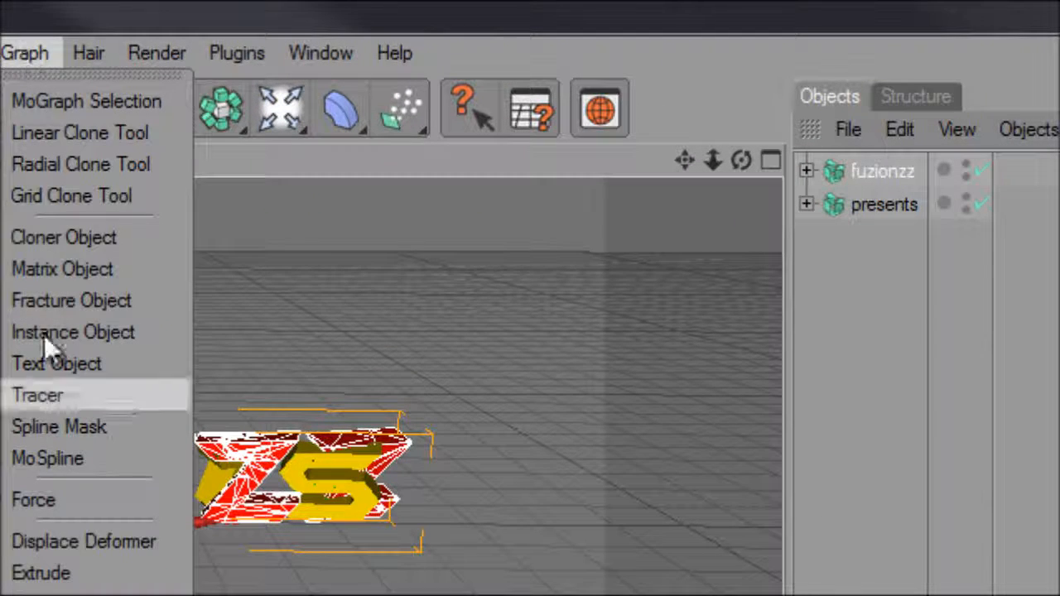
click(58, 595)
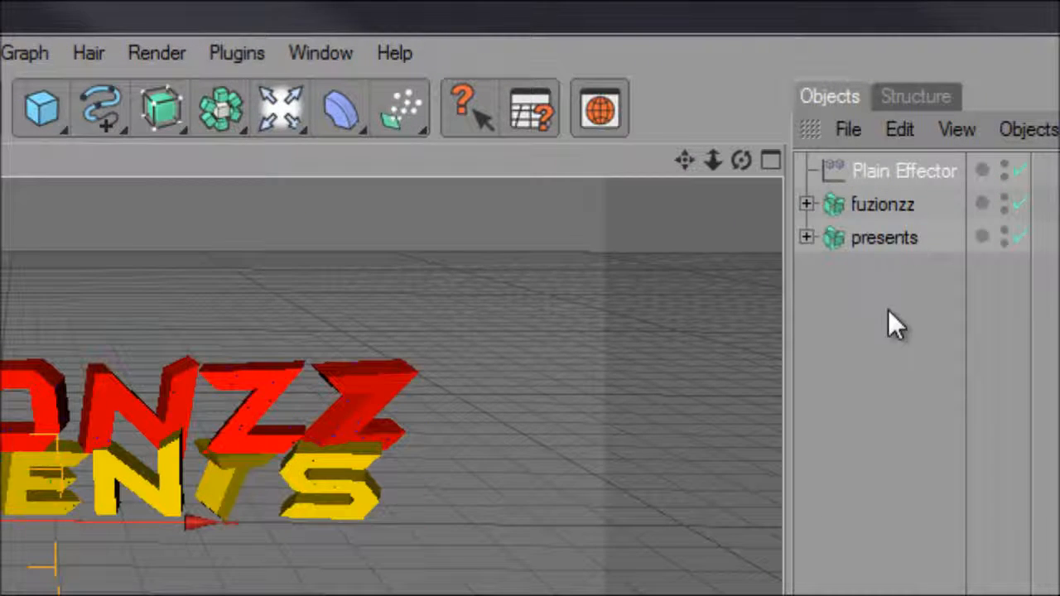
click(892, 240)
click(24, 53)
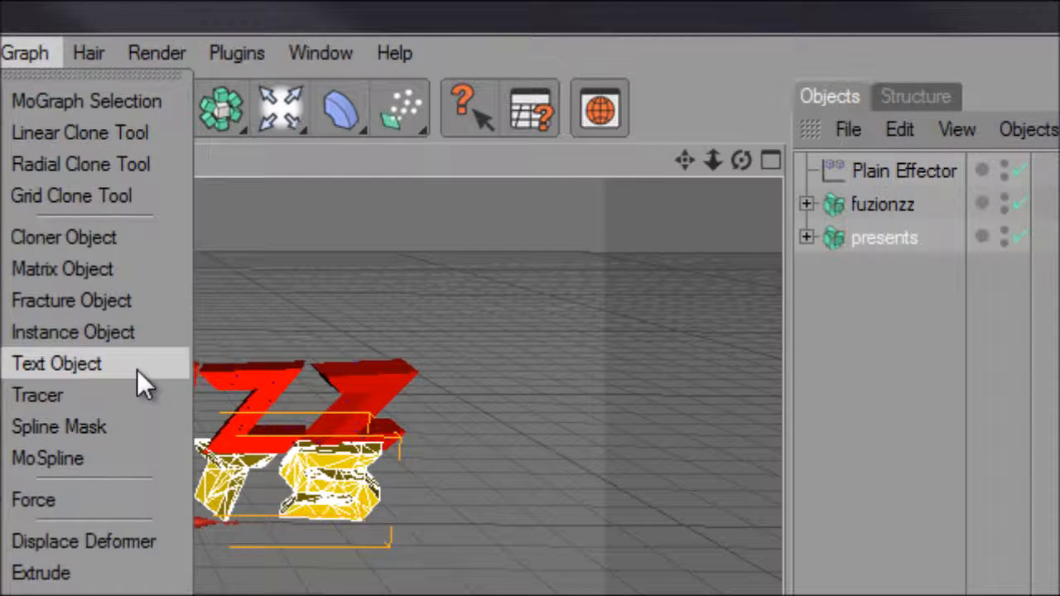
click(58, 594)
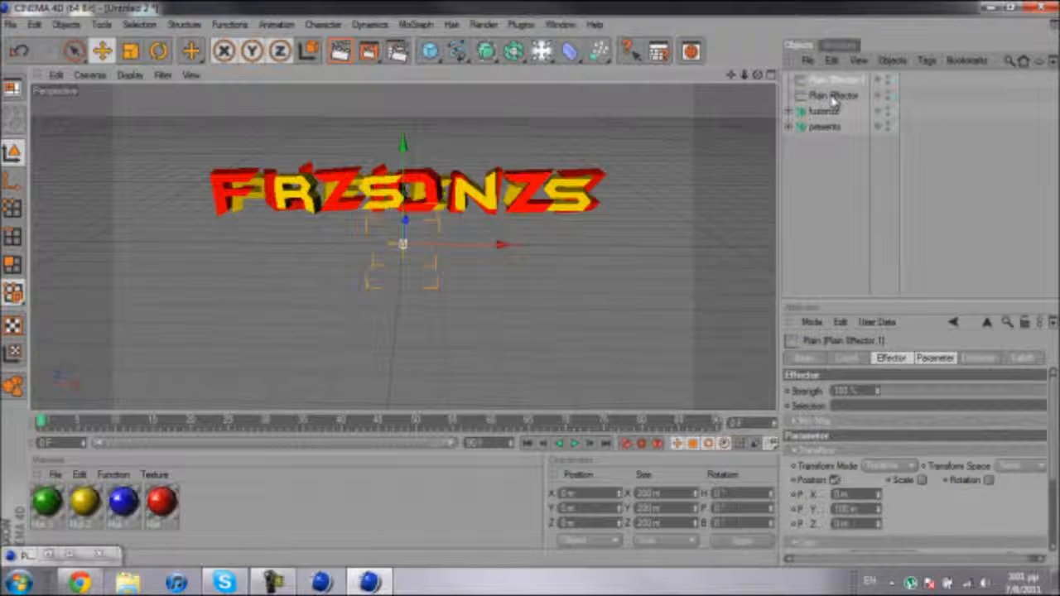
Step: Set the Y position parameter of both Plain Effectors to 0 m
ctrl+click(835, 96)
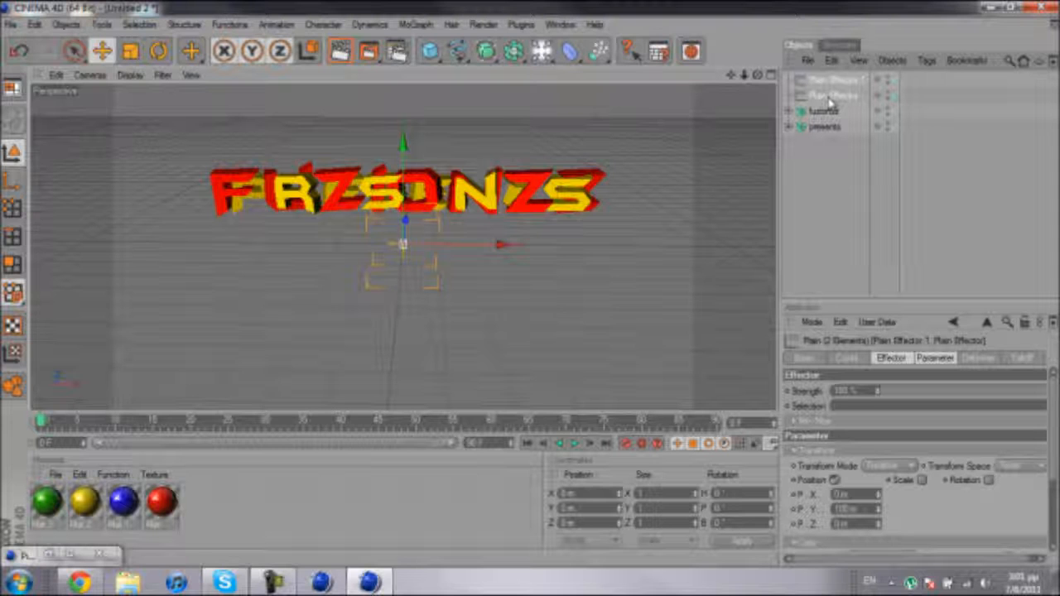
click(933, 361)
double_click(857, 448)
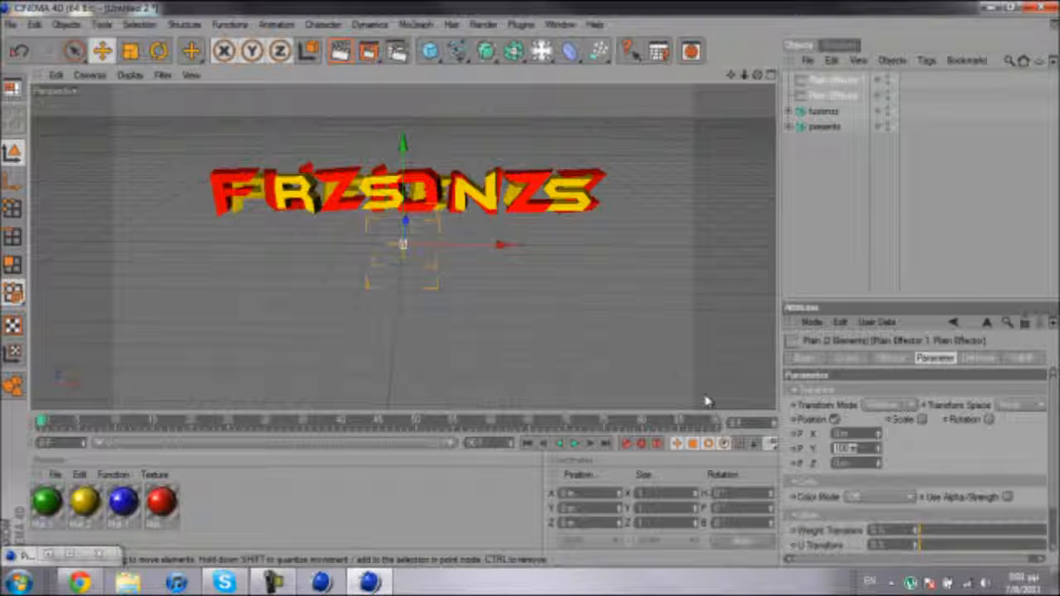
text(0)
key(Return)
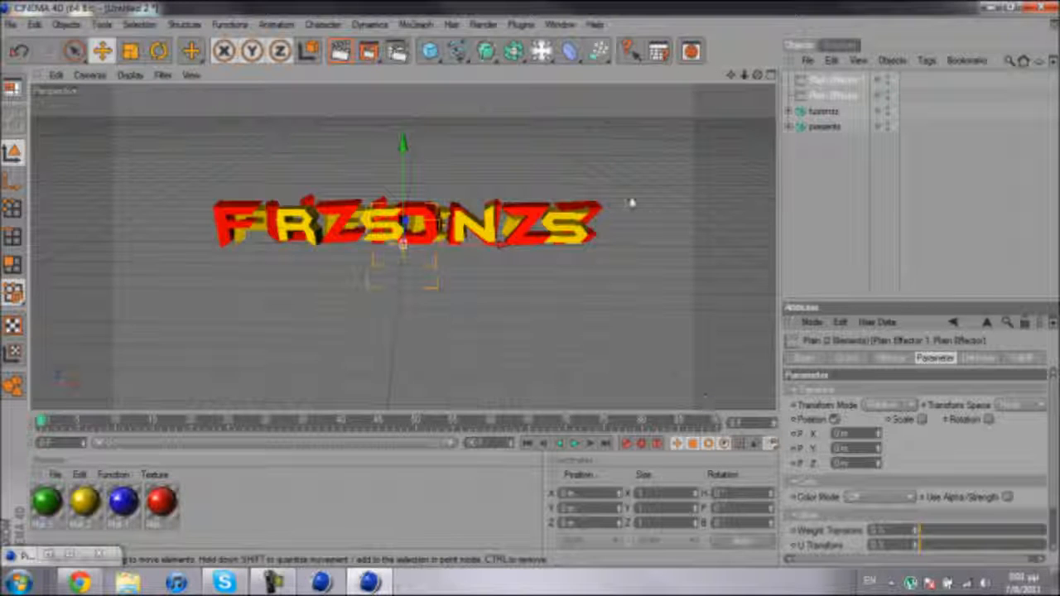
Step: Enable uniform scaling on both Plain Effectors and set the scale to -1
mouse_move(511, 301)
alt+mouse_down()
mouse_move(542, 260)
mouse_move(535, 310)
mouse_move(542, 298)
mouse_move(529, 290)
alt+mouse_up()
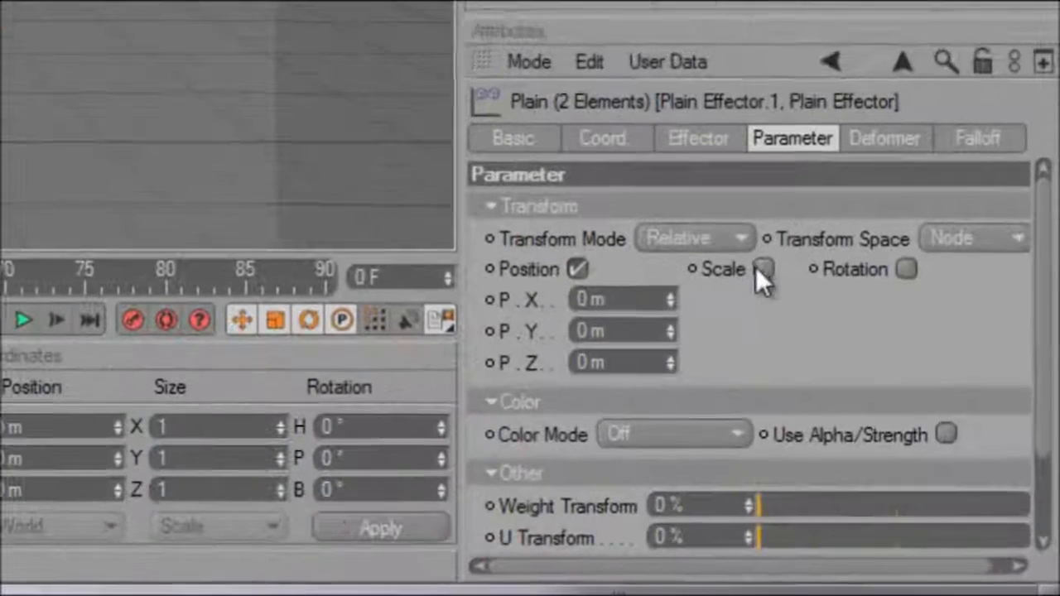
click(922, 420)
click(837, 393)
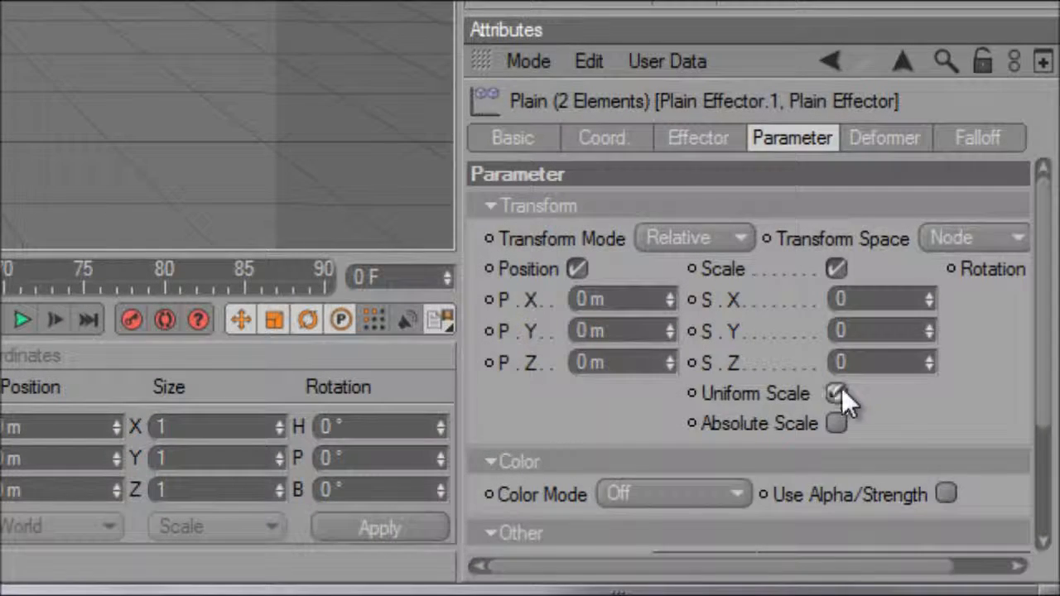
text(-1)
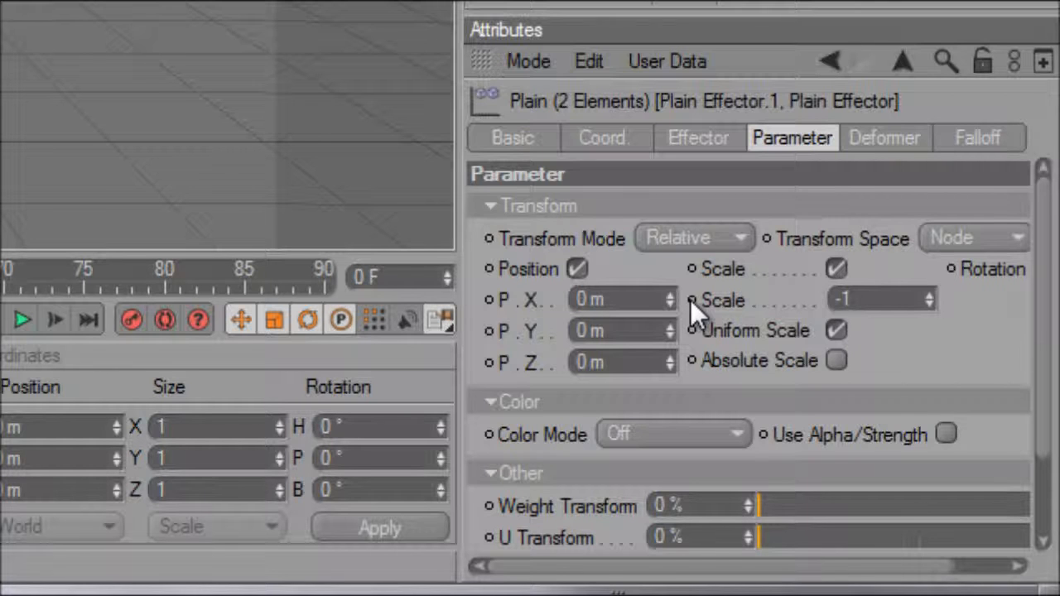
Step: Set the falloff shape of both Plain Effectors to Linear
click(980, 137)
click(612, 218)
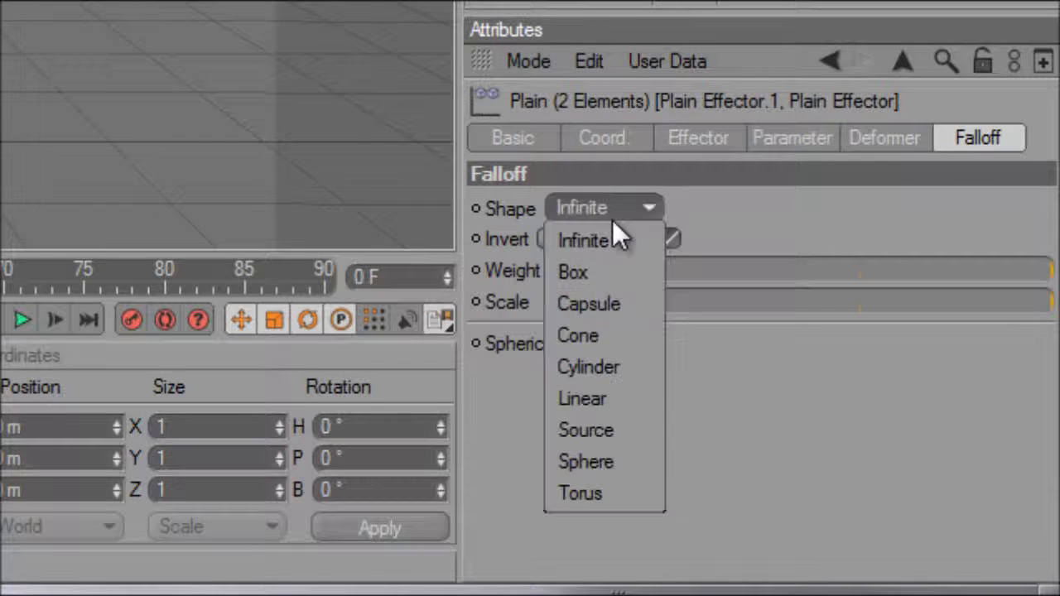
click(619, 409)
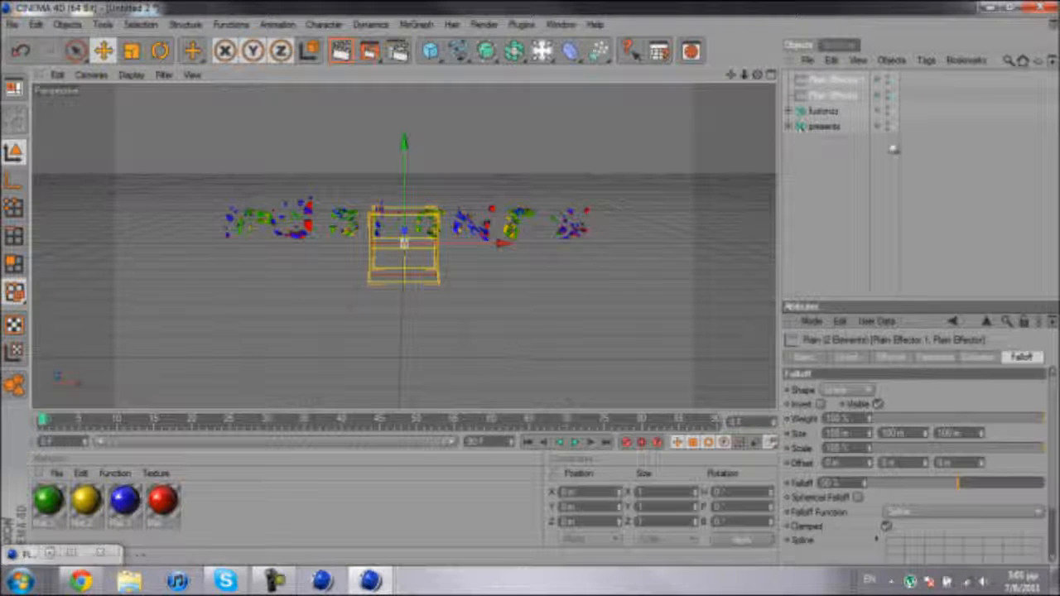
Step: Rotate both Plain Effectors to a heading of -90° and test their falloff by sliding them along the text
click(845, 357)
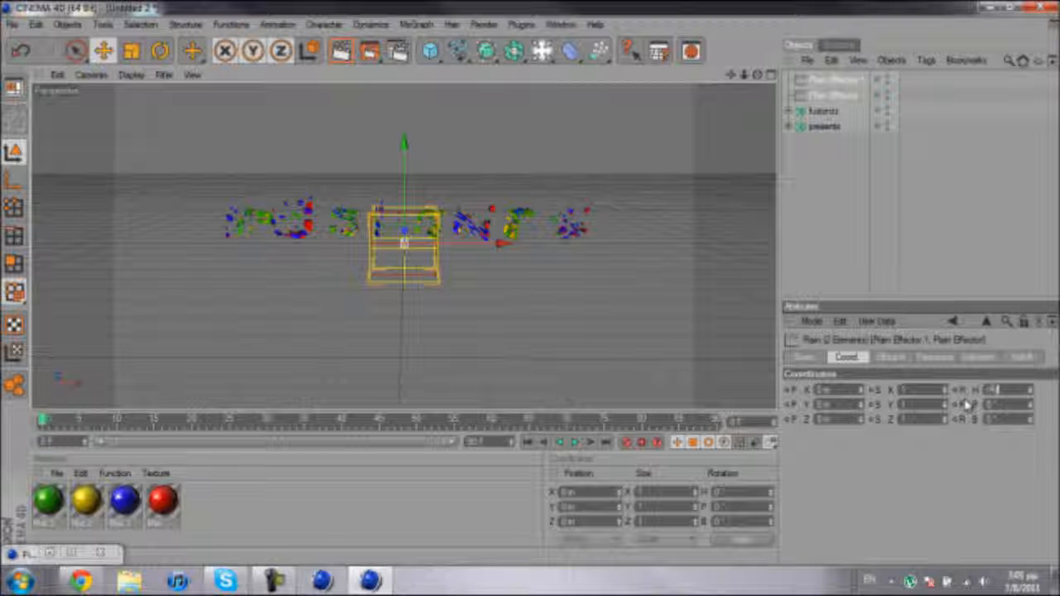
key(Return)
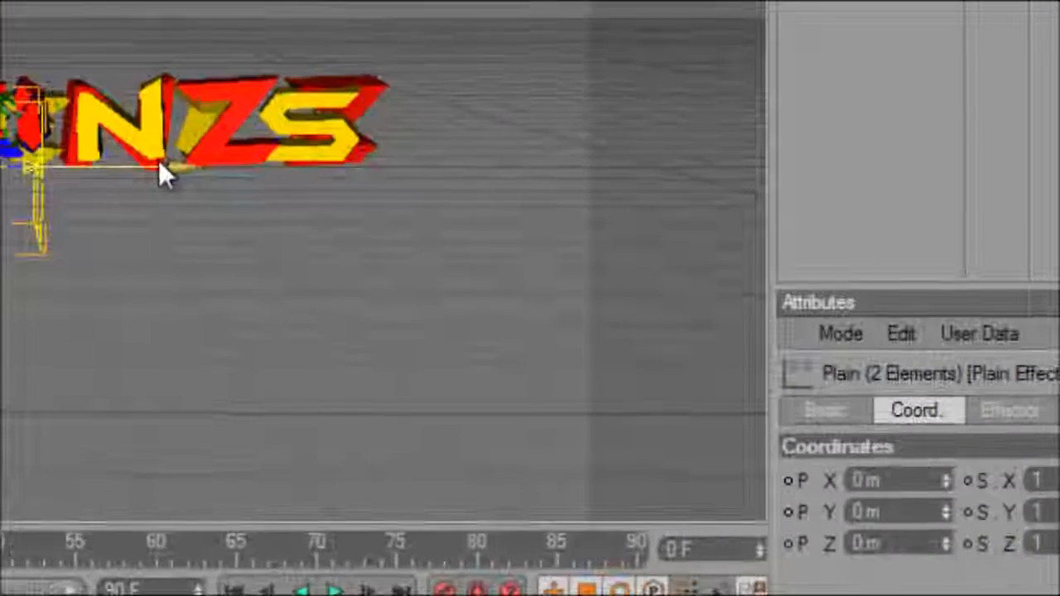
drag(495, 243, 488, 243)
mouse_move(527, 285)
mouse_down()
mouse_move(549, 289)
mouse_move(533, 290)
mouse_up()
Step: Invert the falloff of Plain Effector.1 only
click(835, 82)
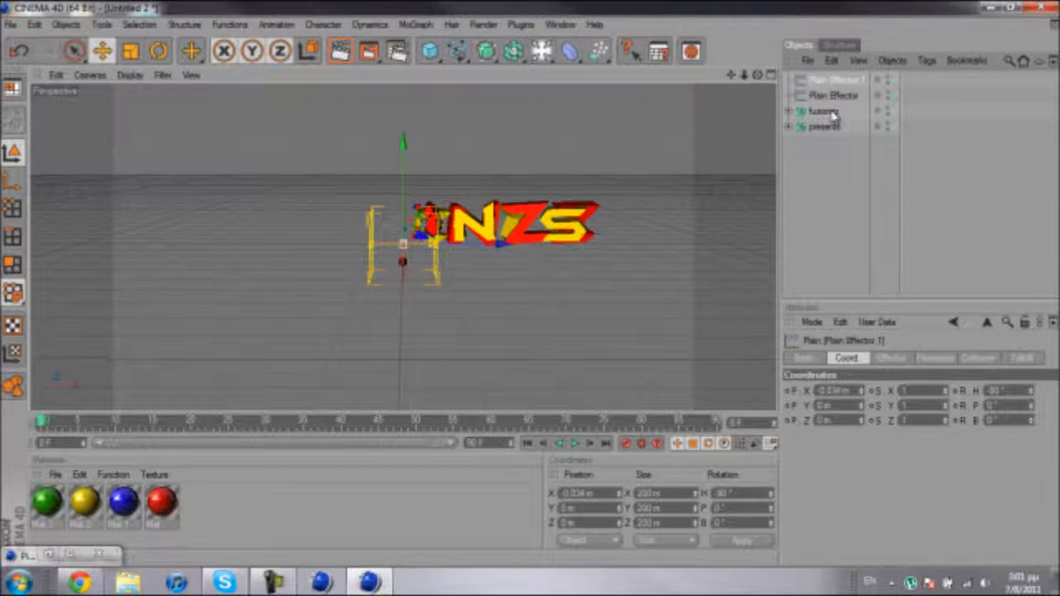
click(831, 113)
click(835, 80)
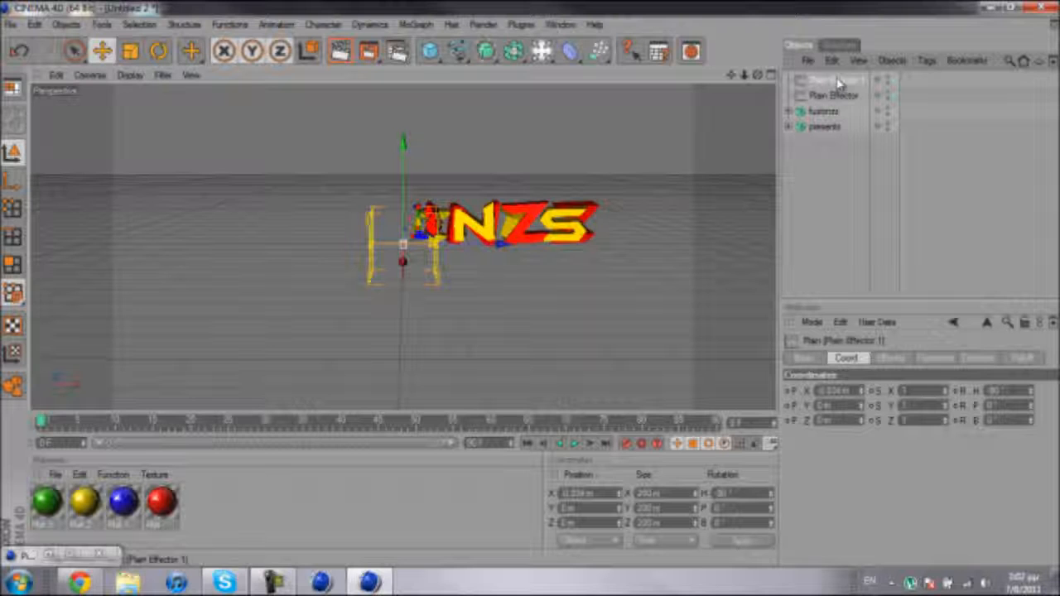
click(891, 358)
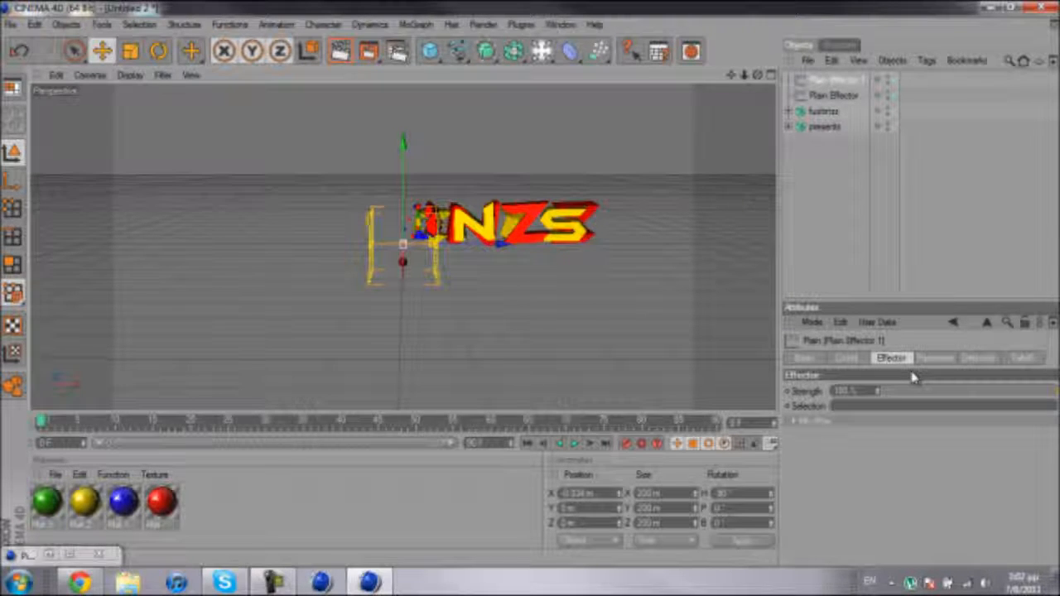
click(1022, 358)
click(835, 391)
click(830, 405)
Step: Try sliding Plain Effector.1 alone along the text and undo the move
drag(502, 245, 715, 283)
drag(686, 370, 275, 287)
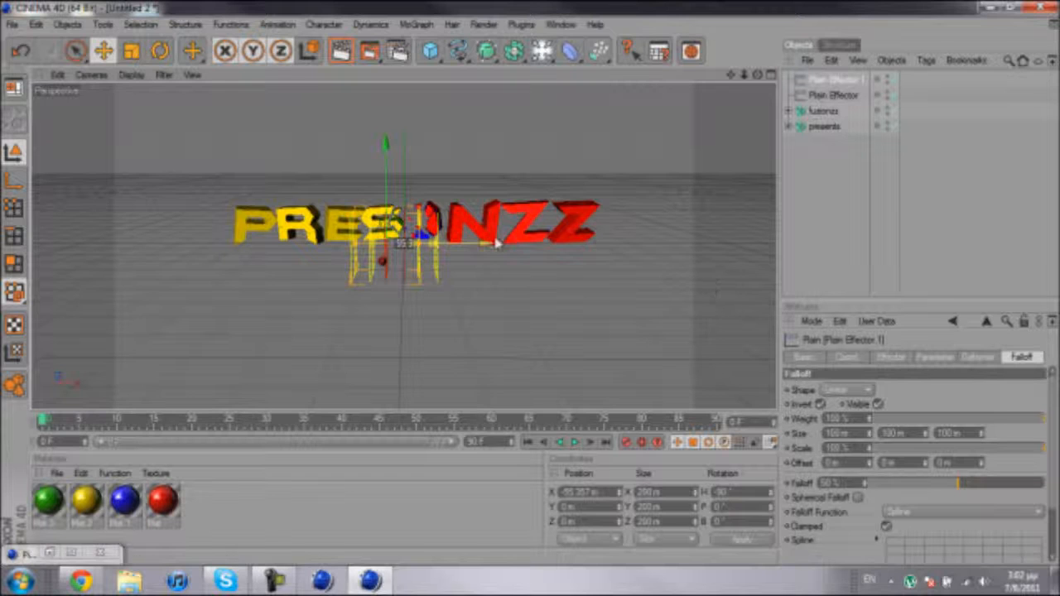
key(ctrl+z)
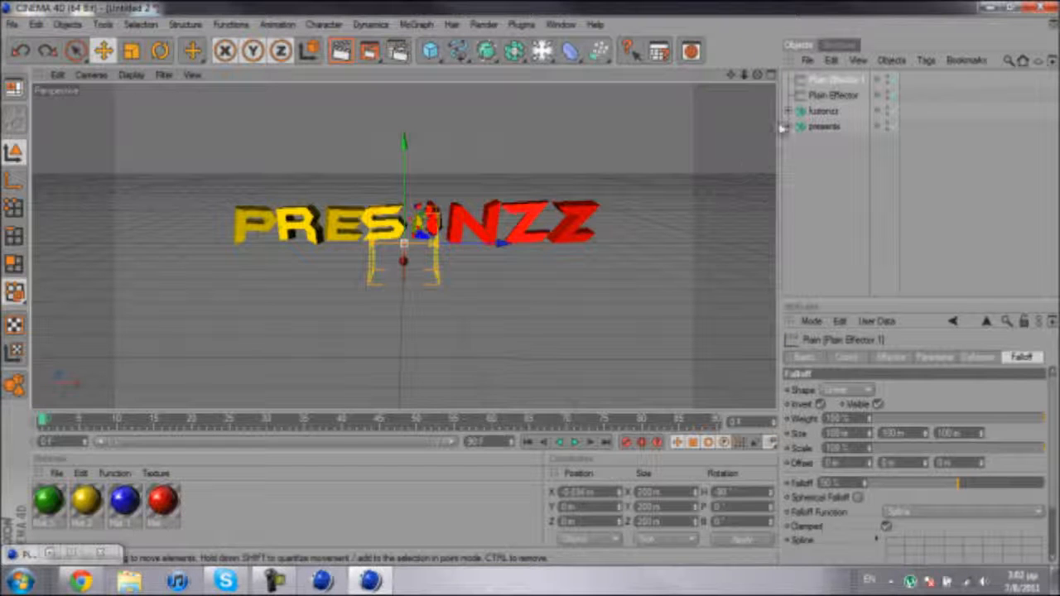
Step: Group both Plain Effectors into one null object and rename it effector
shift+click(820, 98)
drag(502, 245, 535, 290)
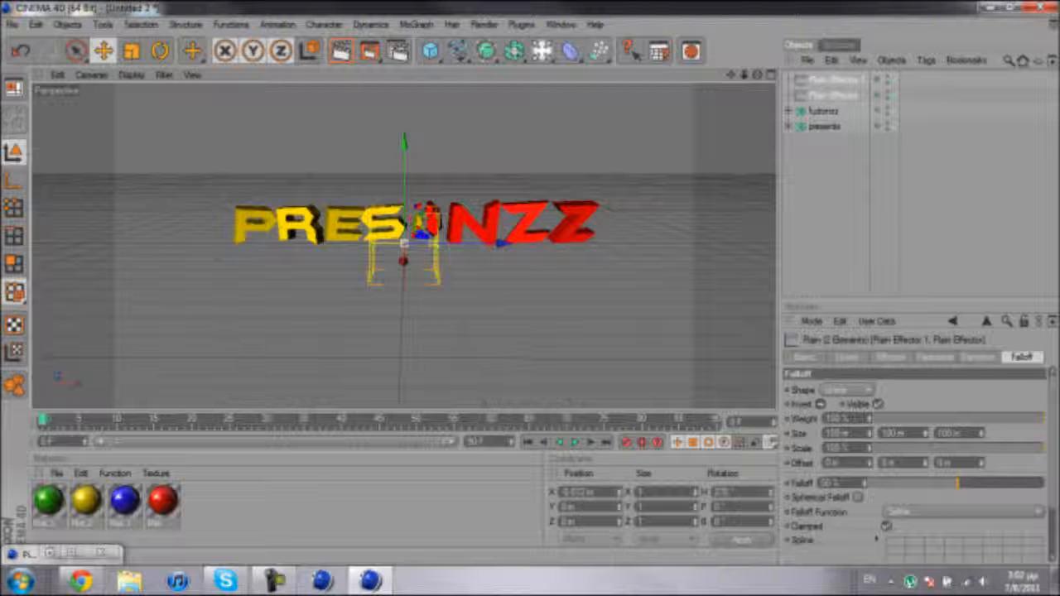
key(alt+g)
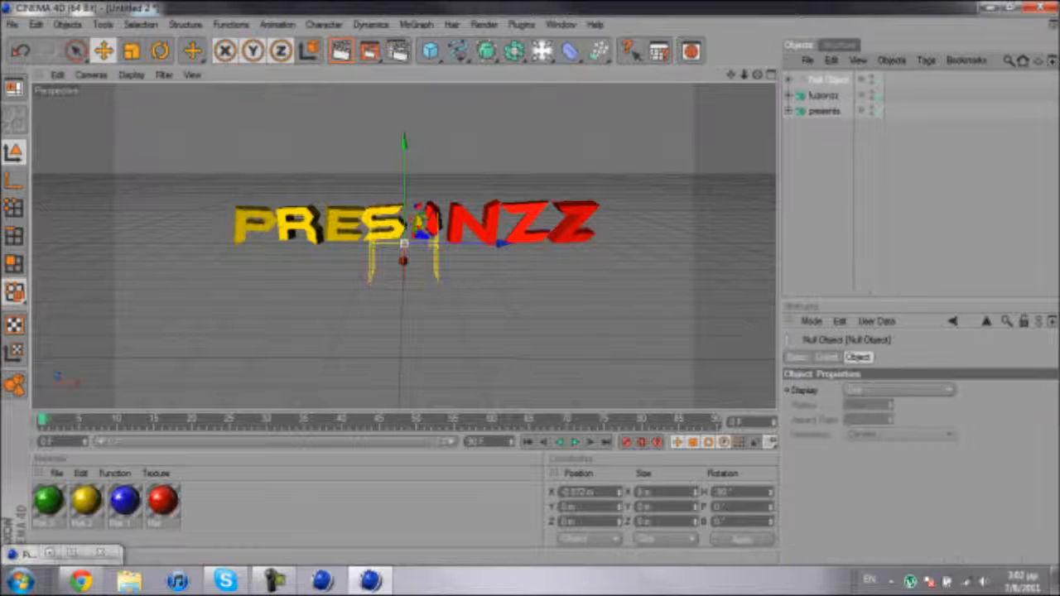
double_click(822, 79)
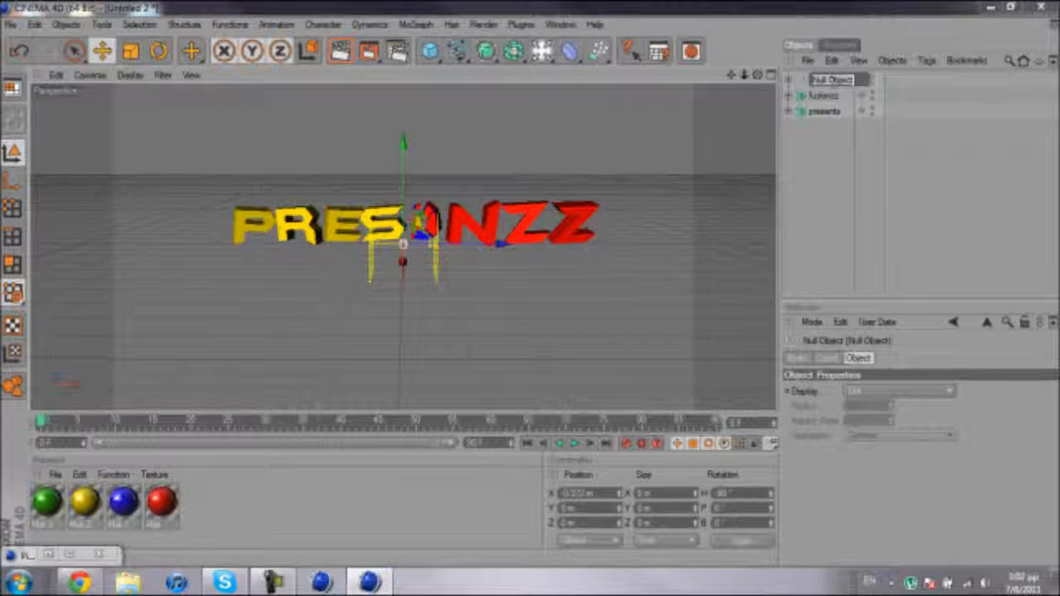
text(effector)
key(Return)
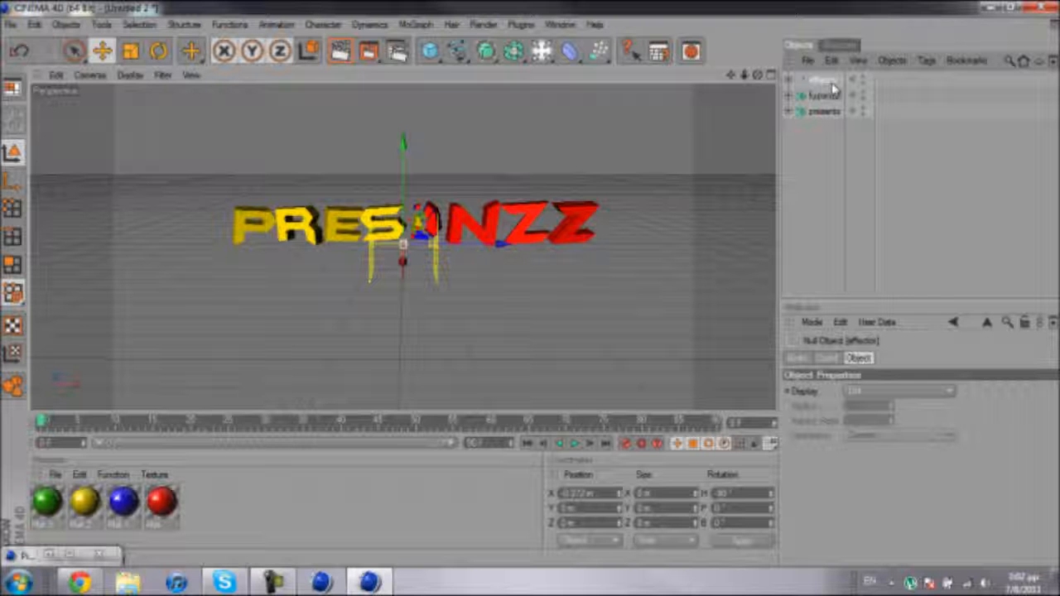
Step: Try sliding the effector group past the start of the text and undo the move
click(834, 175)
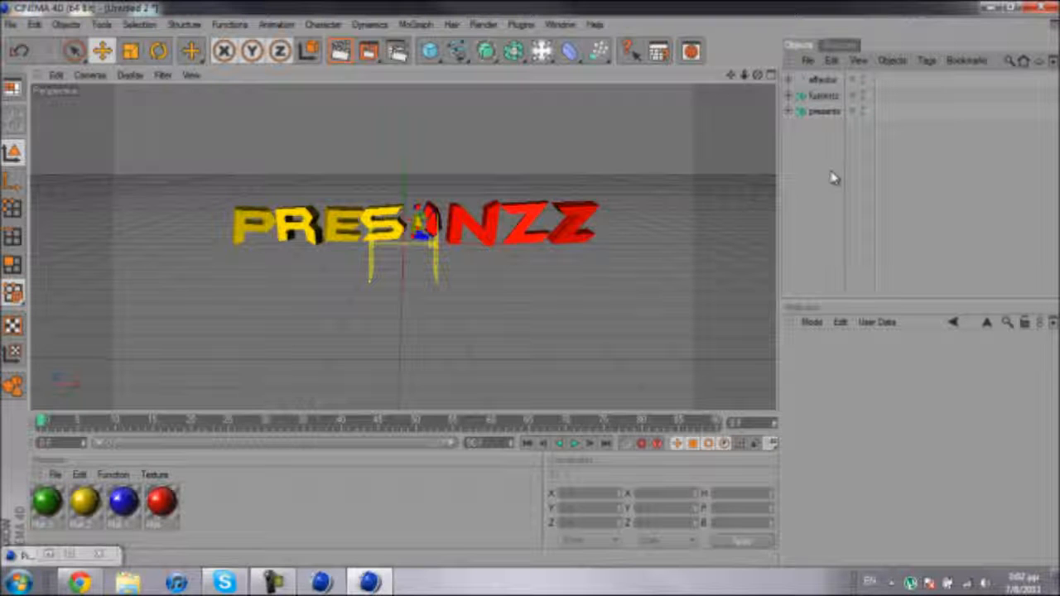
click(822, 79)
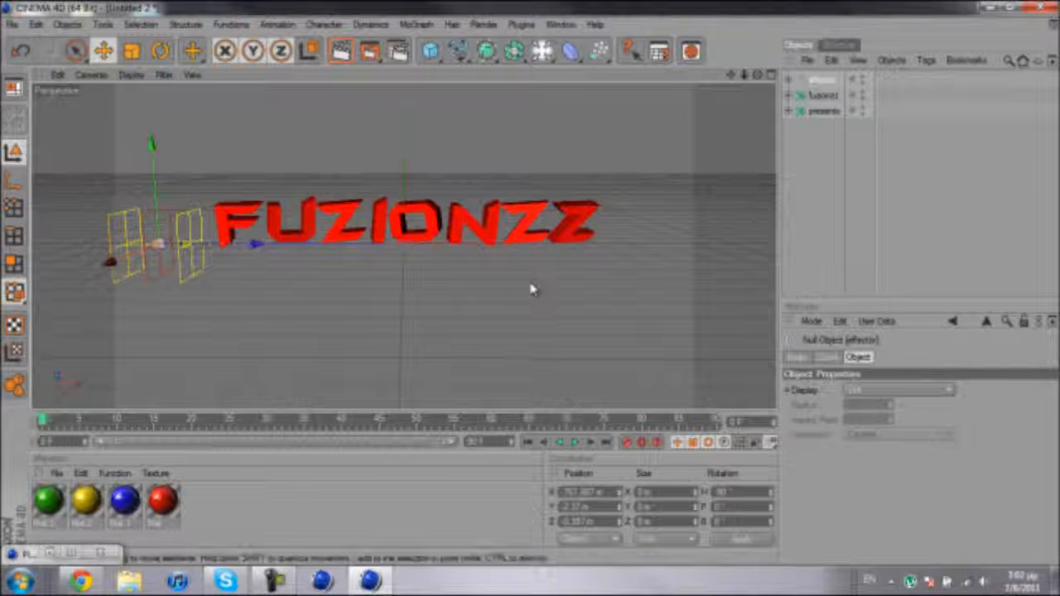
key(ctrl+z)
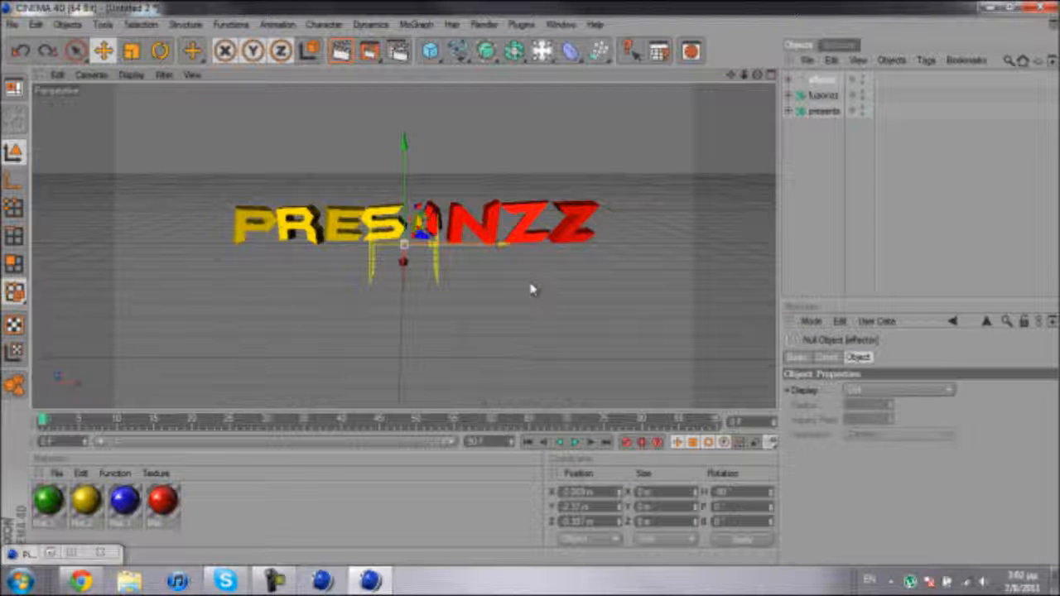
click(806, 212)
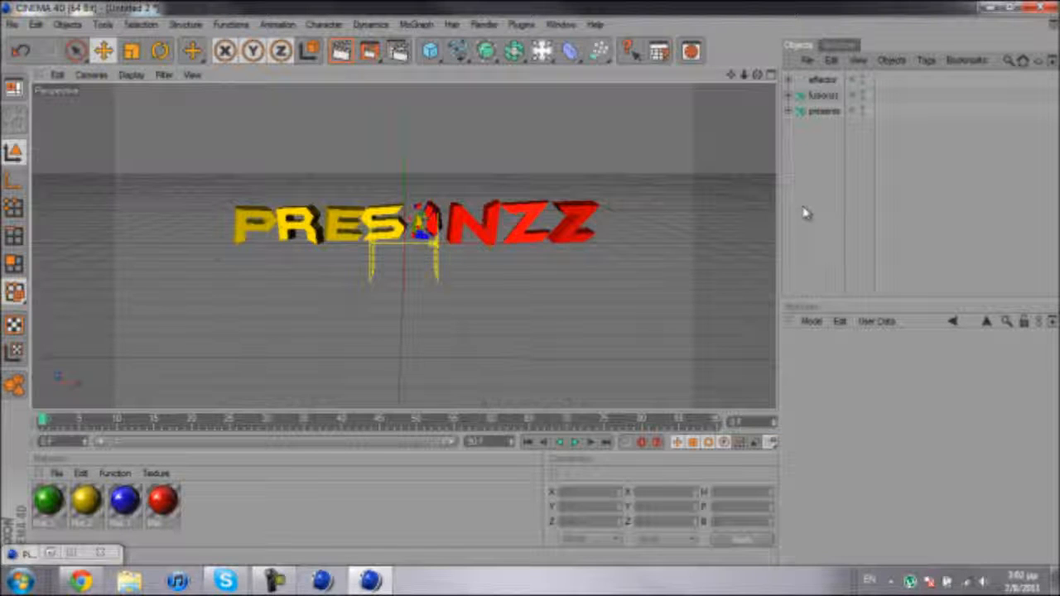
Step: Add a Random Effector that affects both the fuzionzz and presents fracture objects
click(828, 96)
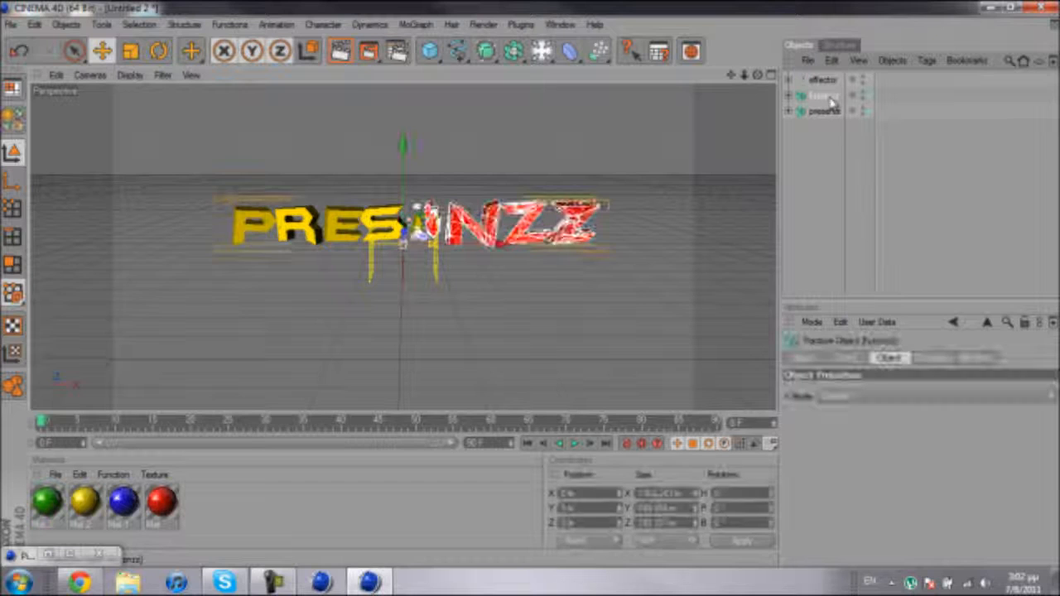
ctrl+click(825, 111)
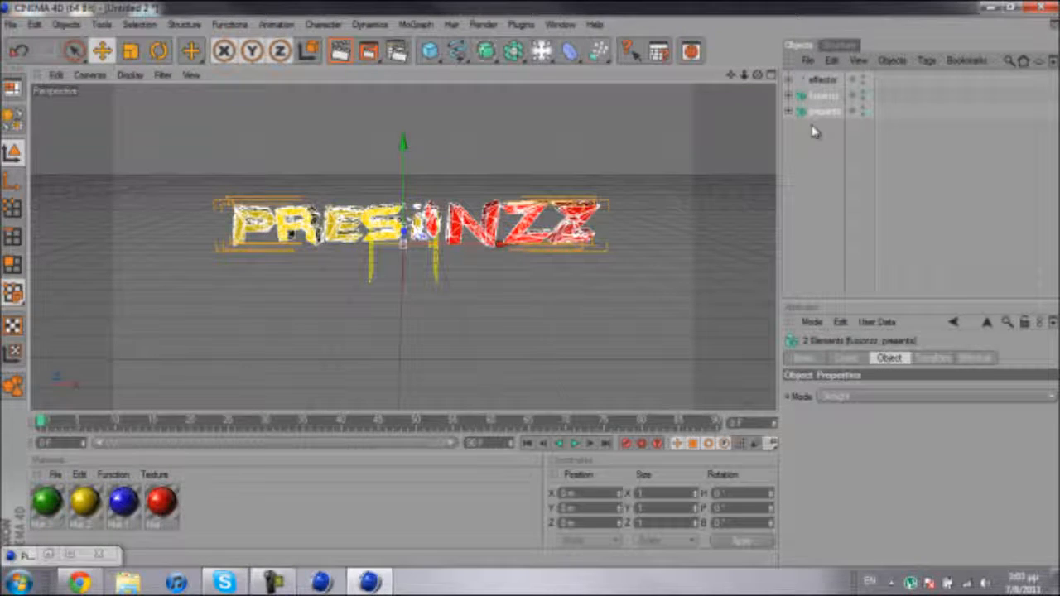
click(416, 25)
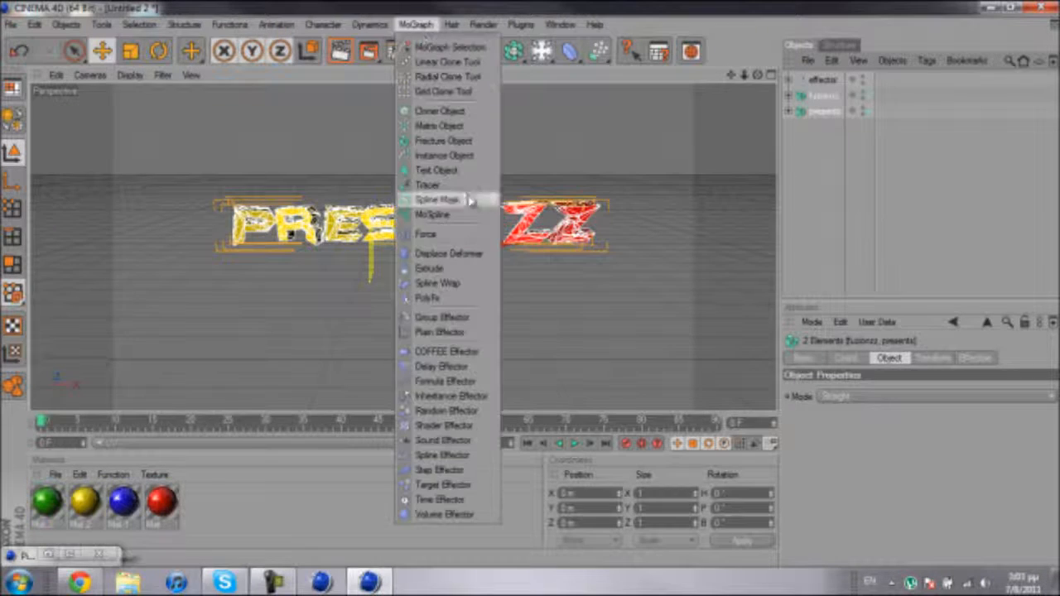
click(448, 411)
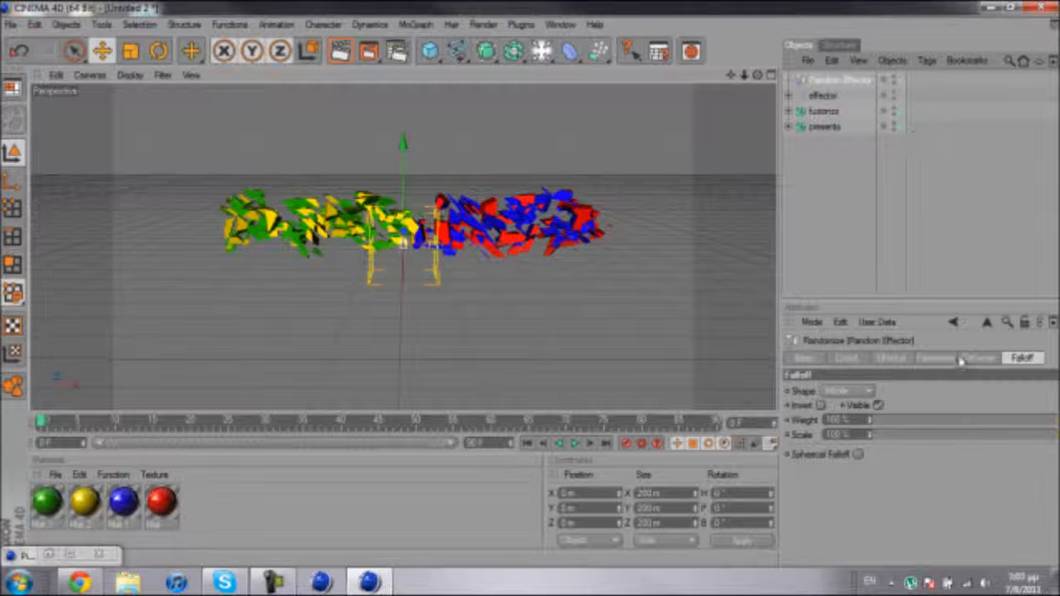
Step: Set the Random Effector's falloff shape to Sphere
click(1021, 358)
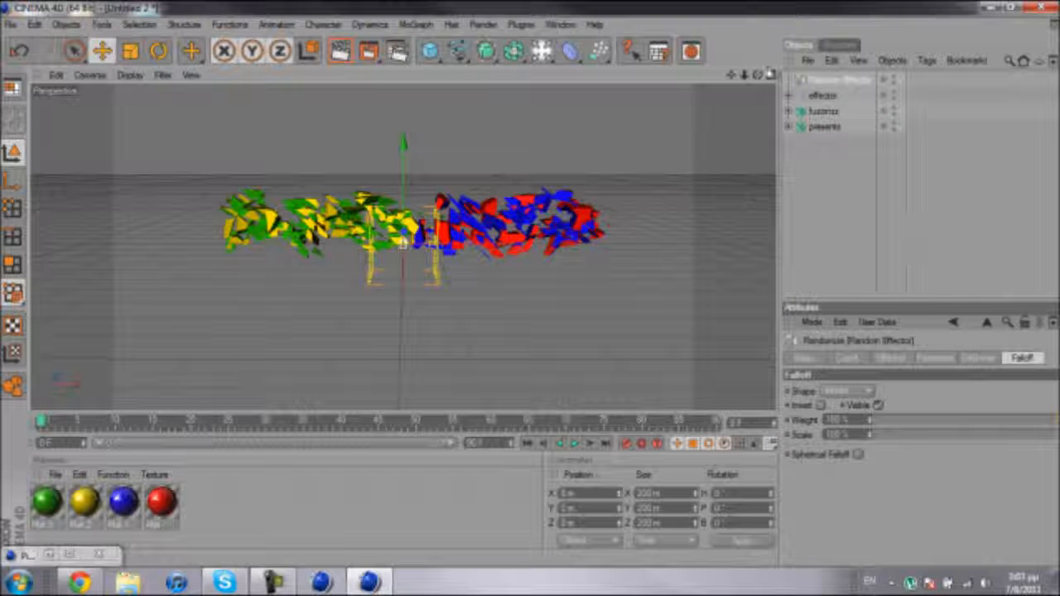
click(859, 394)
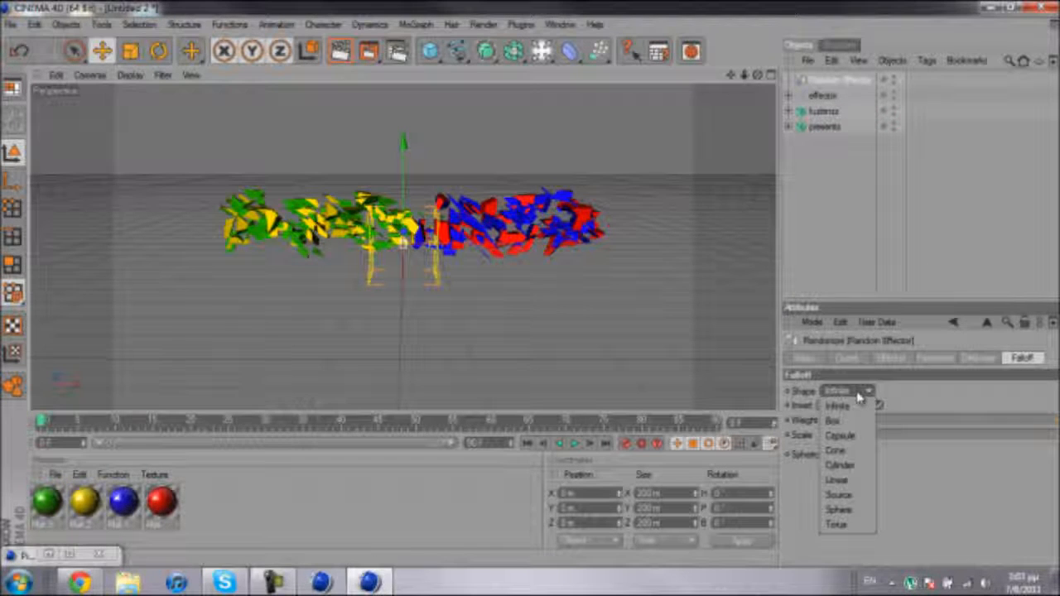
click(839, 510)
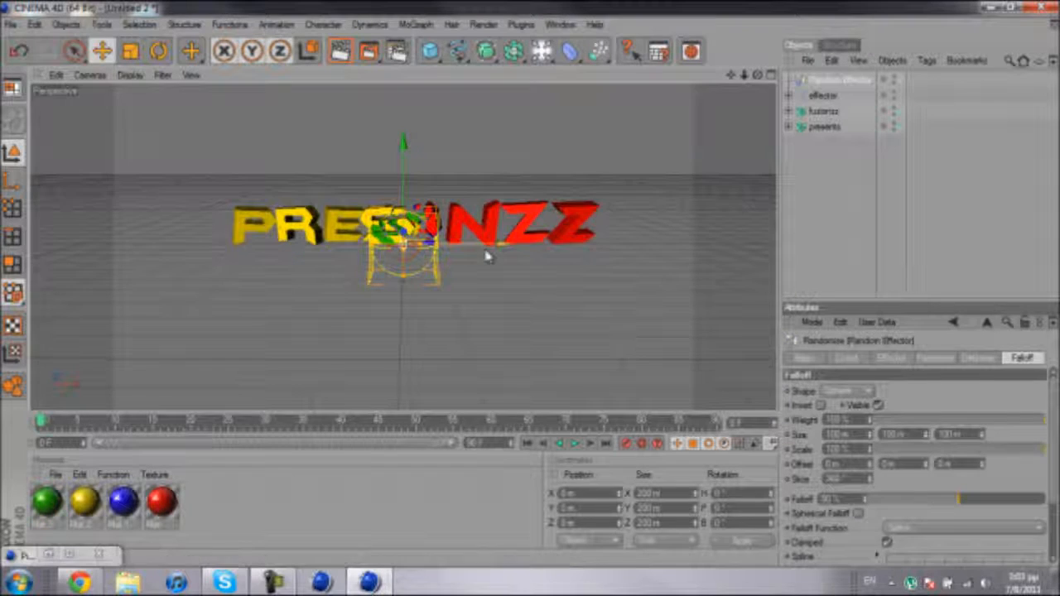
Step: Raise the Random Effector and effector group together to about Y 47 m, slide them along the text, and leave them near its centre
click(820, 100)
drag(489, 245, 452, 245)
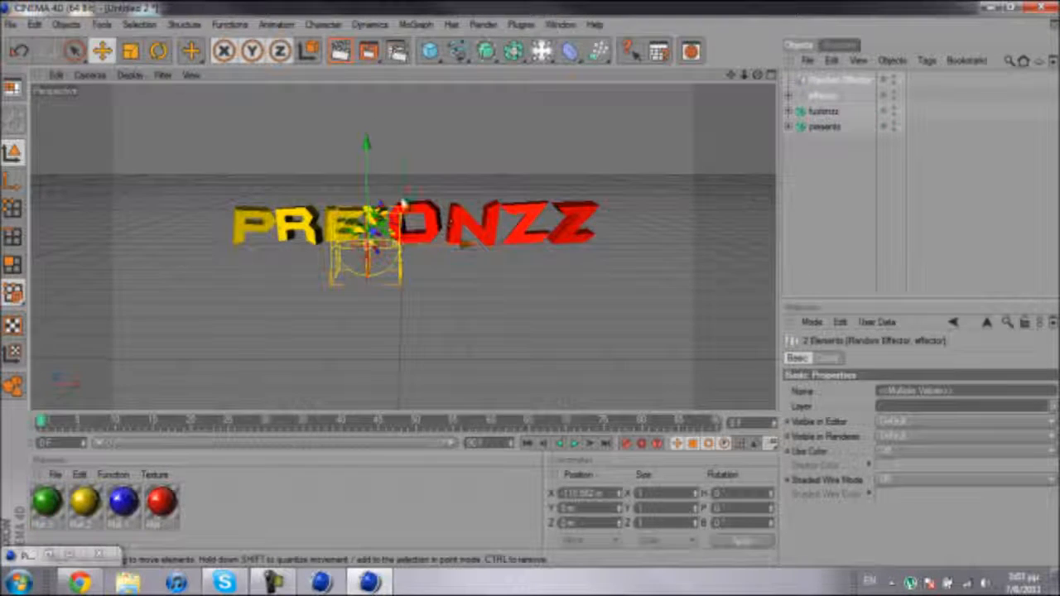
click(359, 198)
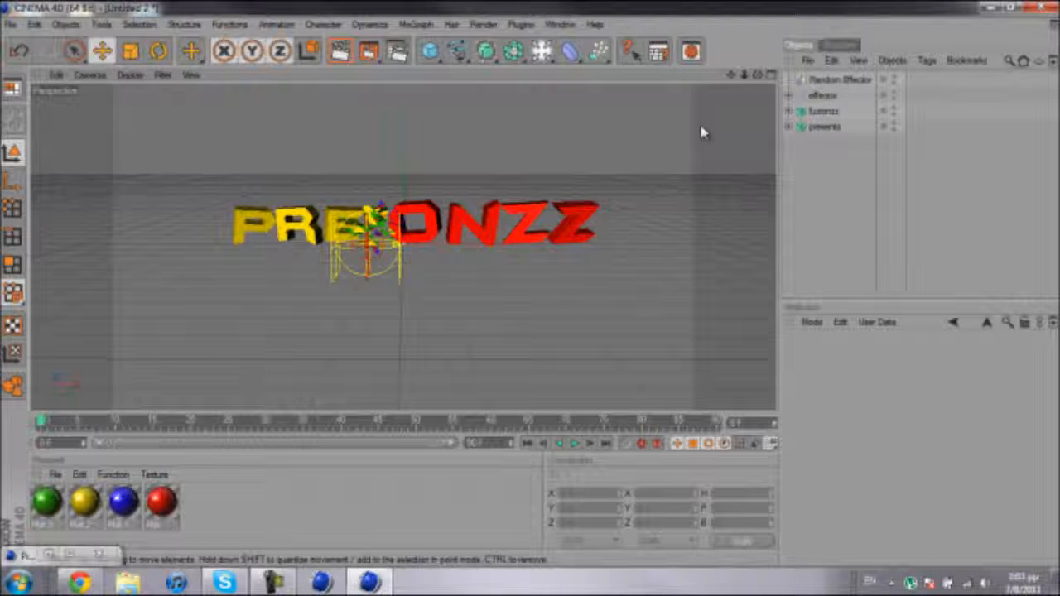
click(819, 96)
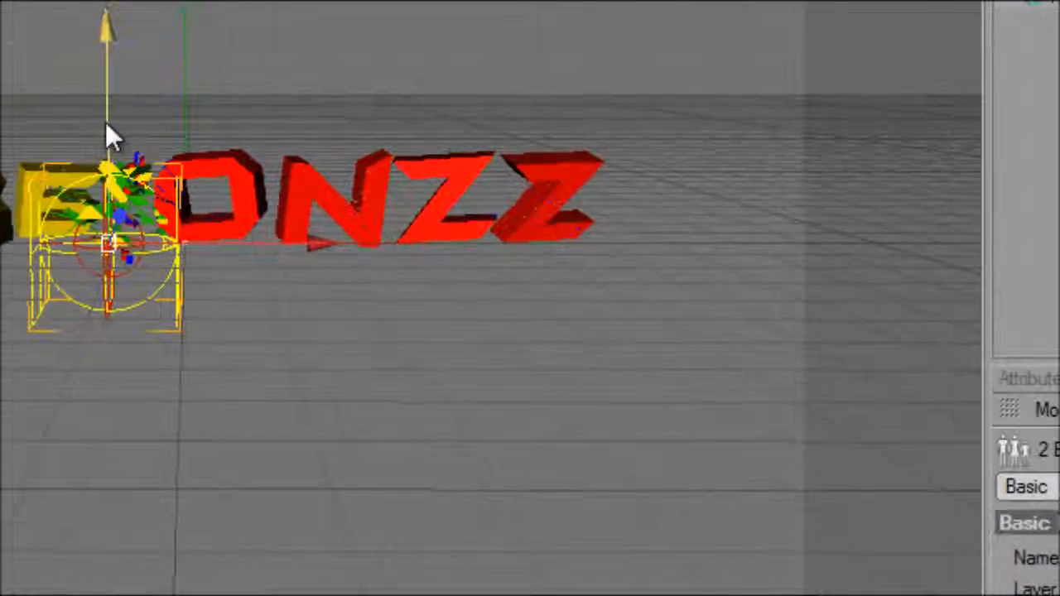
drag(105, 122, 105, 89)
drag(232, 200, 141, 201)
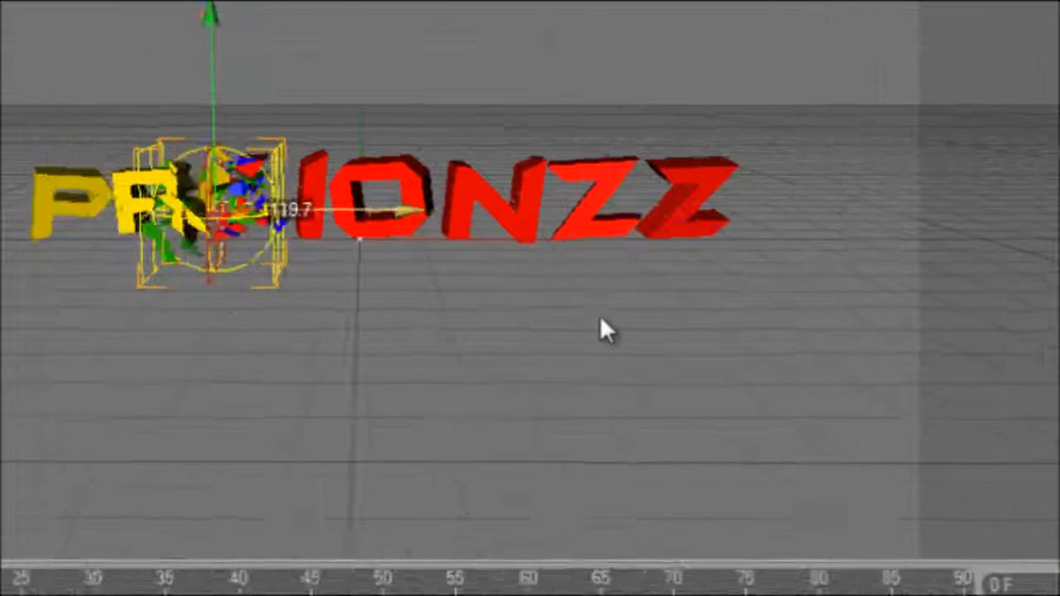
drag(600, 314, 613, 313)
mouse_move(760, 306)
mouse_down()
mouse_move(771, 304)
mouse_move(721, 307)
mouse_move(743, 315)
mouse_up()
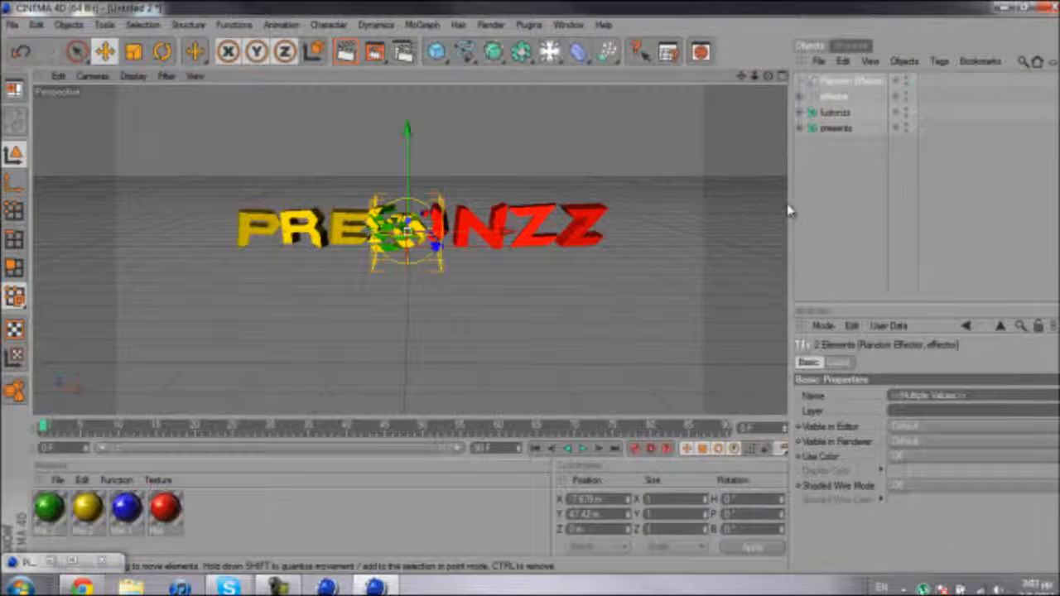
click(845, 205)
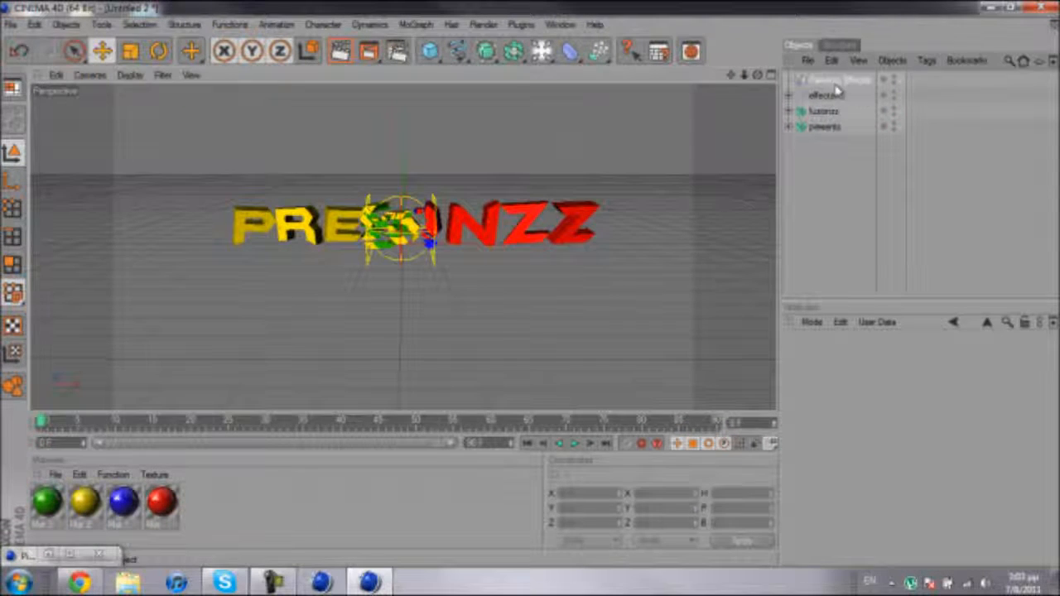
Step: Set the Random Effector's position variation to 77 m in X, 103 m in Y and 155 m in Z
click(836, 82)
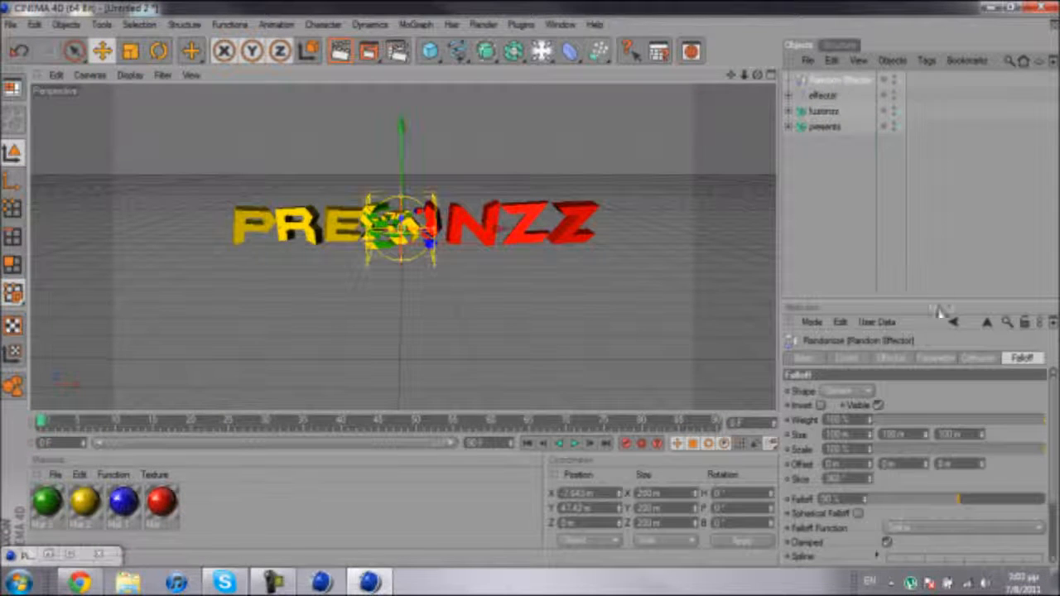
click(935, 358)
scroll(501, 253, up, 2)
scroll(501, 252, up, 2)
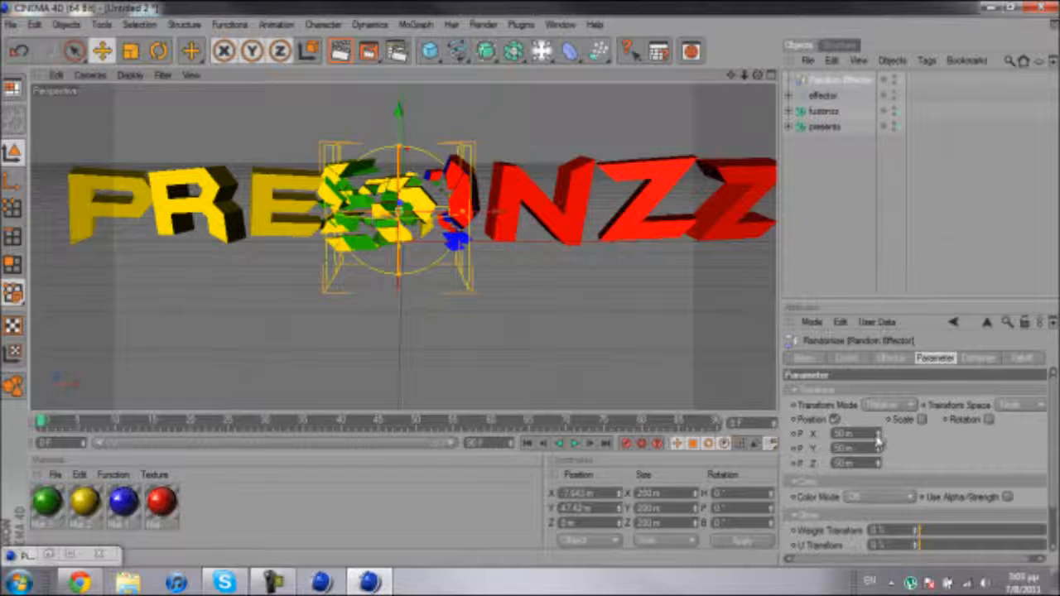
click(878, 434)
click(880, 434)
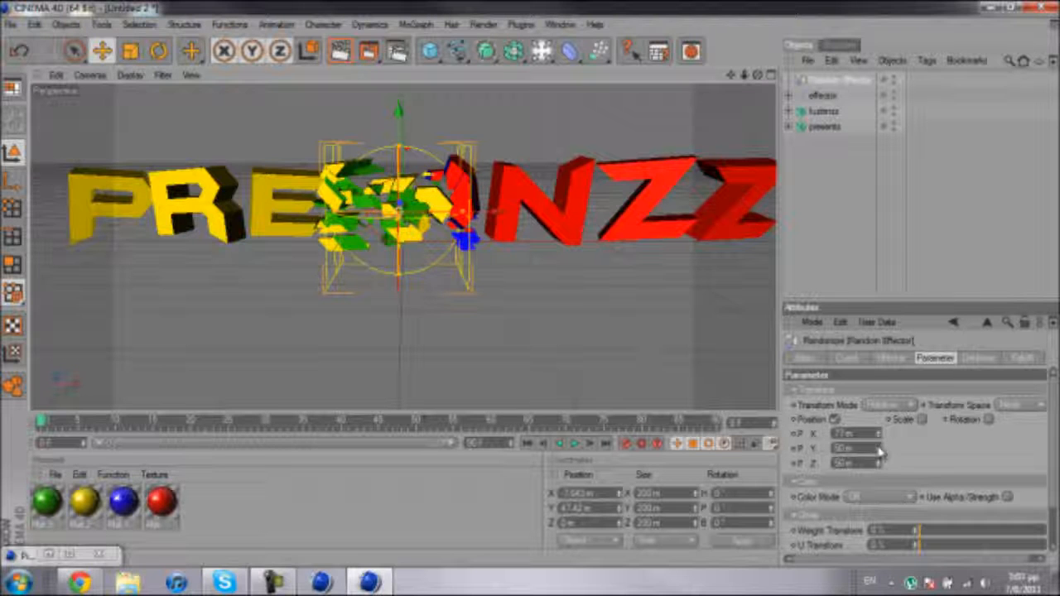
click(880, 452)
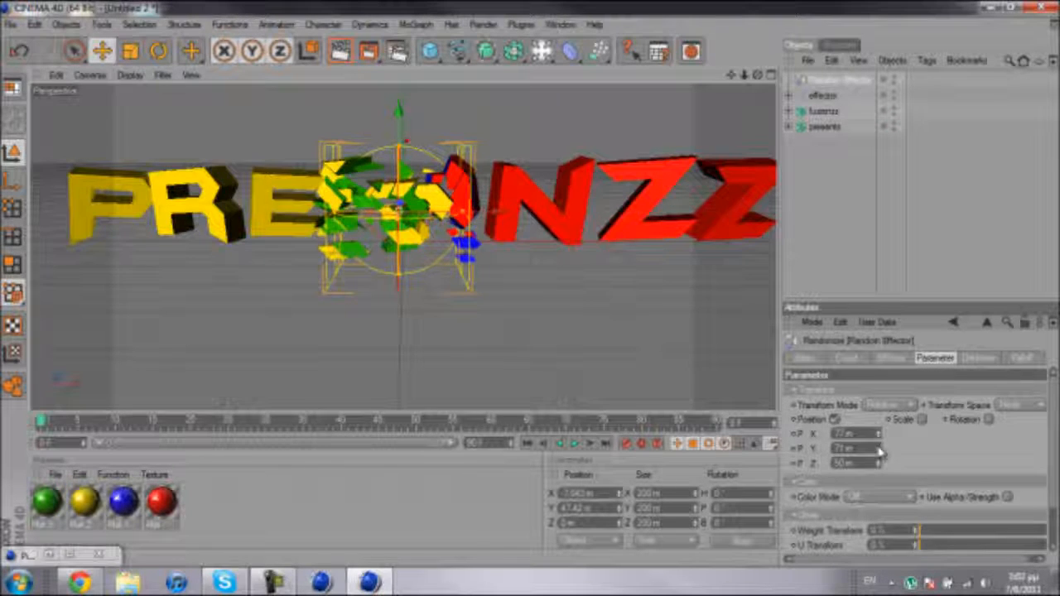
click(880, 450)
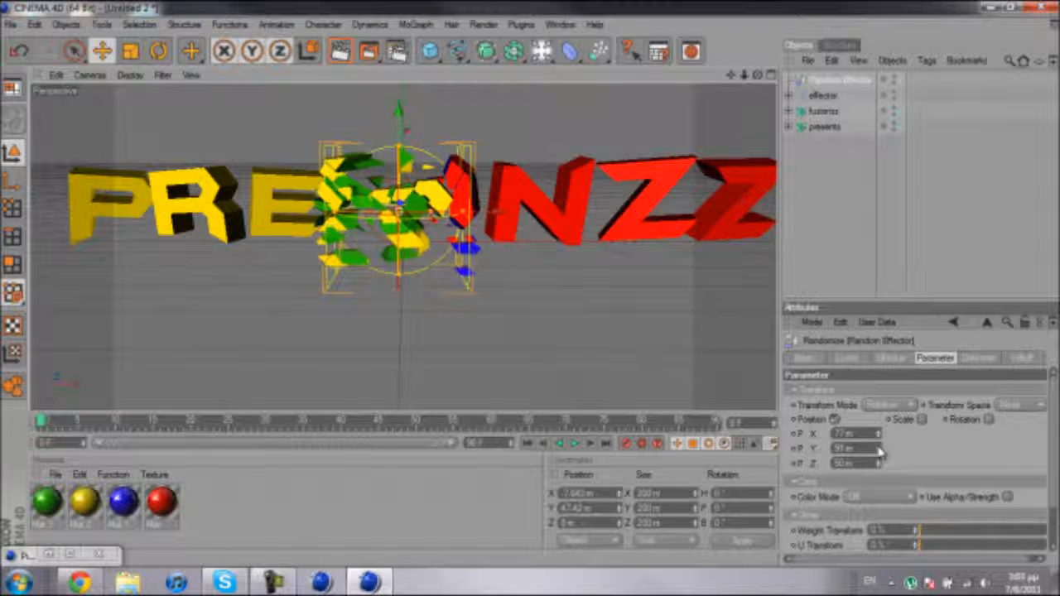
drag(880, 451, 885, 470)
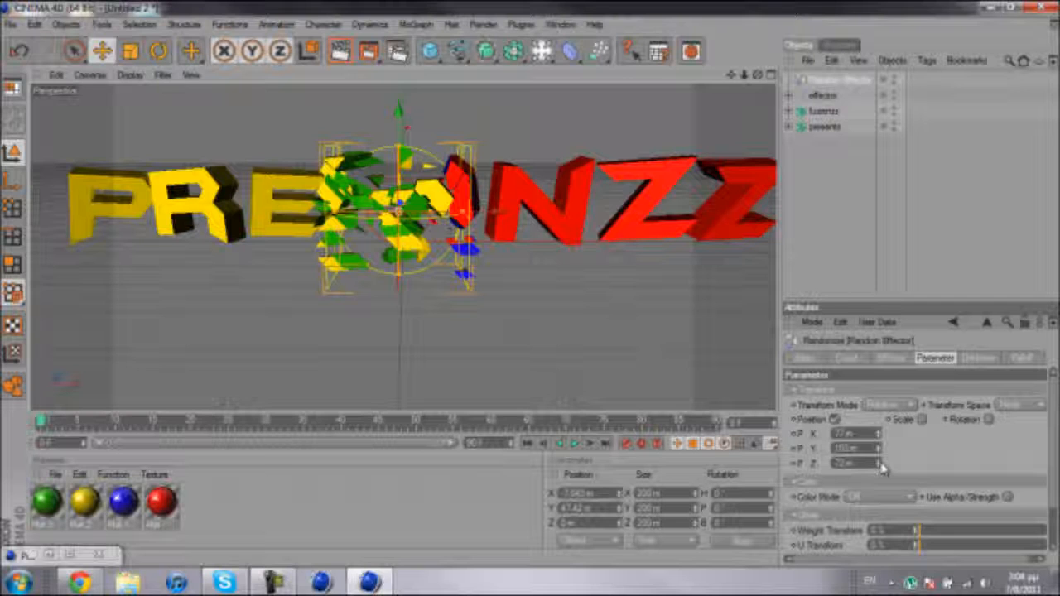
click(881, 465)
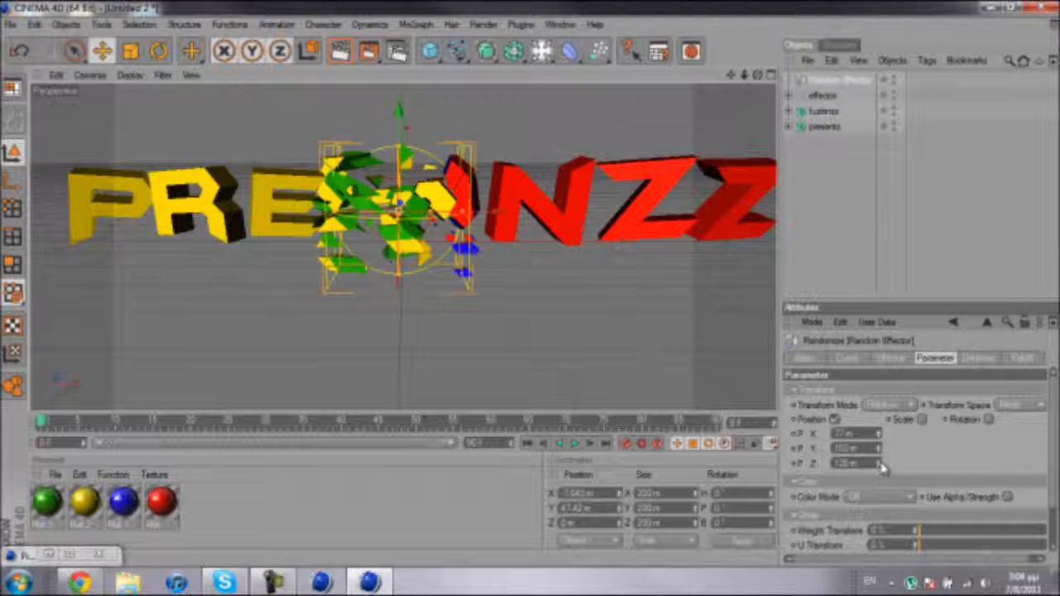
click(881, 467)
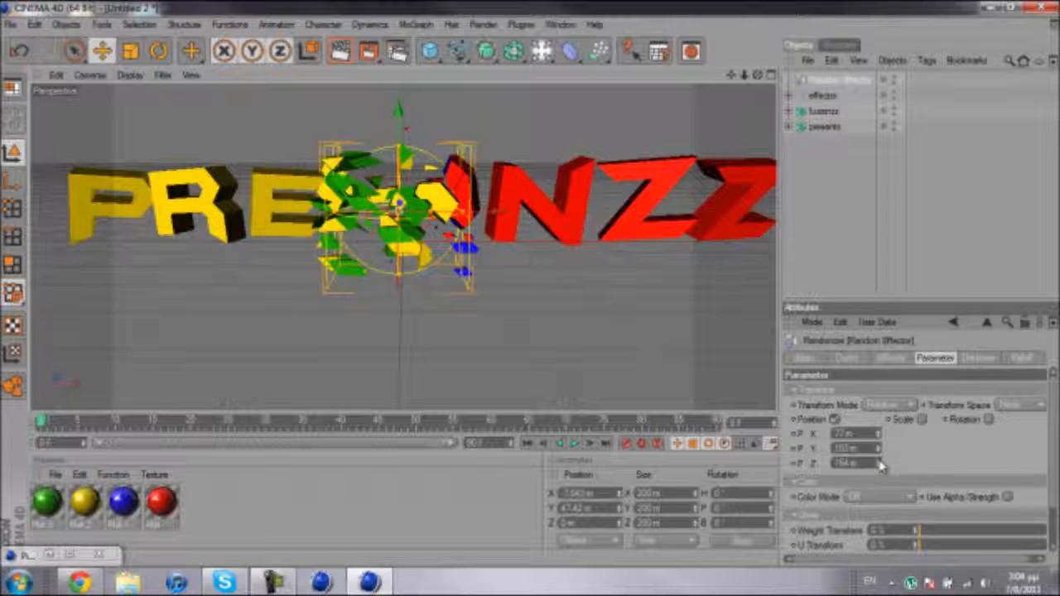
click(859, 177)
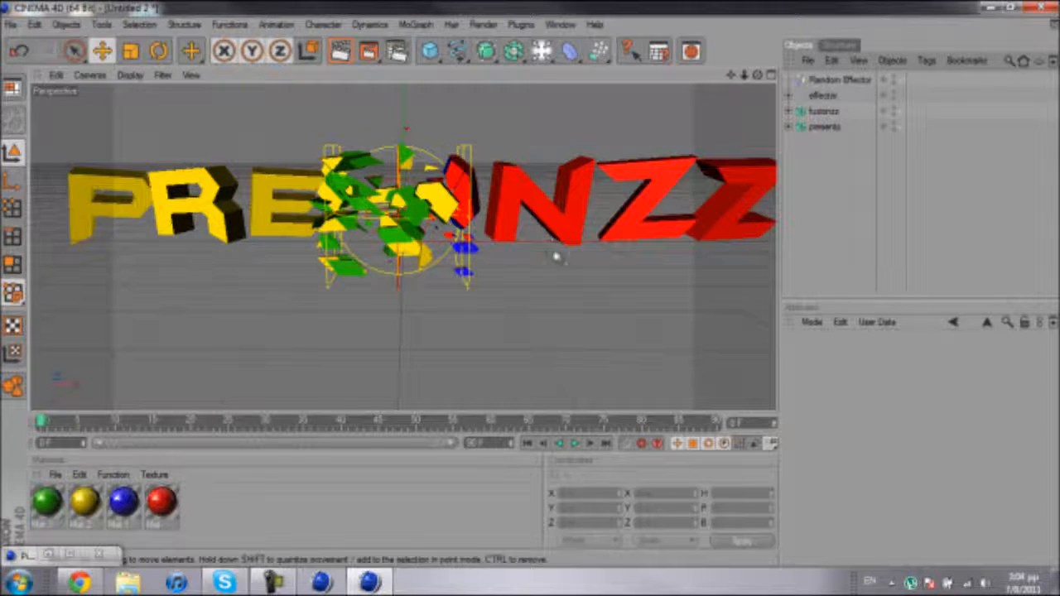
scroll(577, 296, down, 4)
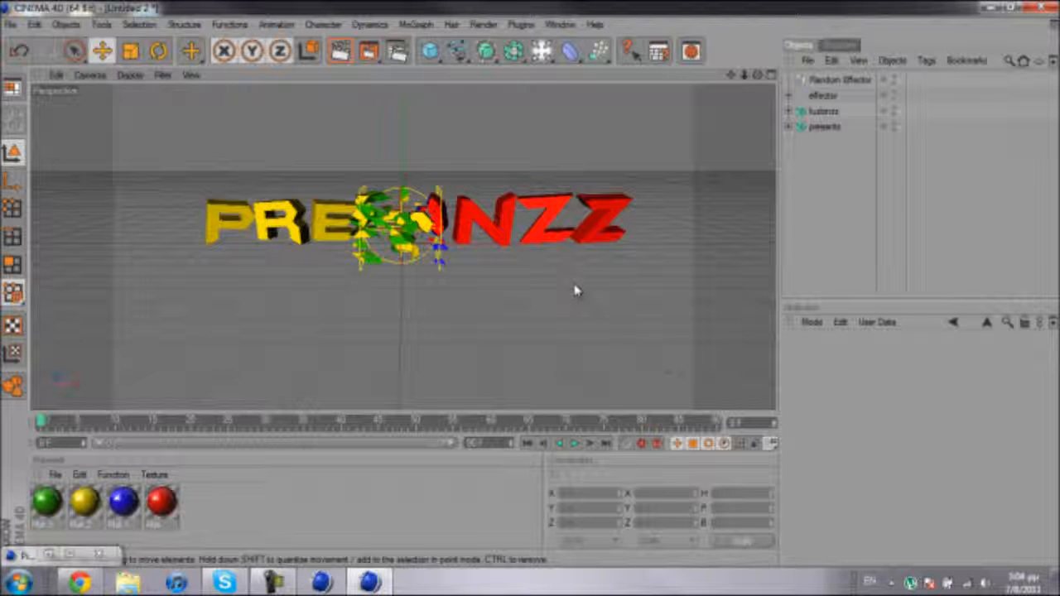
Step: Enable rotation on the Random Effector and set R.H to 90°, R.P to 45° and R.B to 70°
click(832, 79)
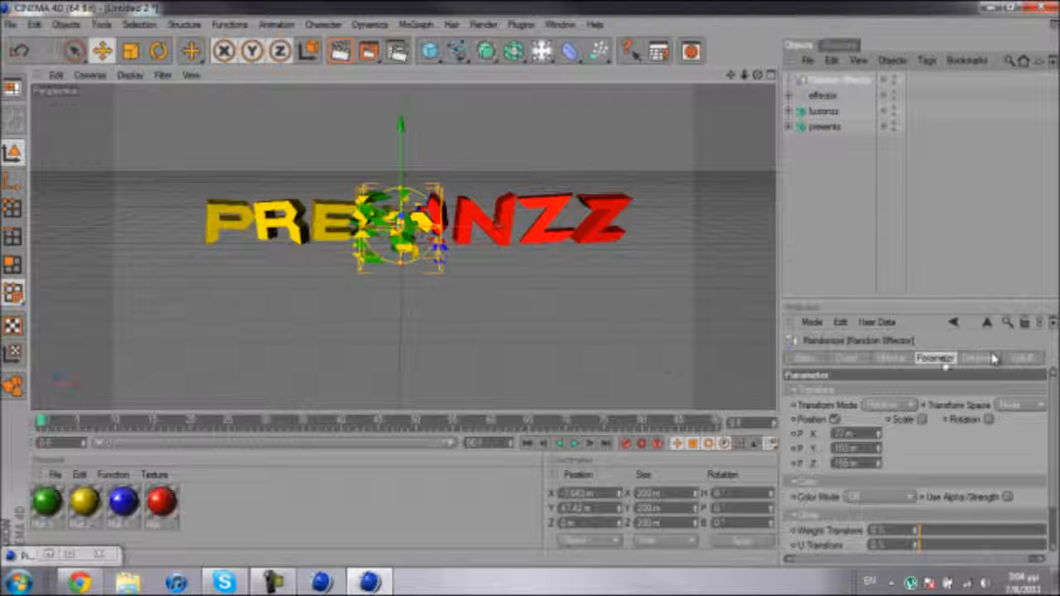
click(989, 419)
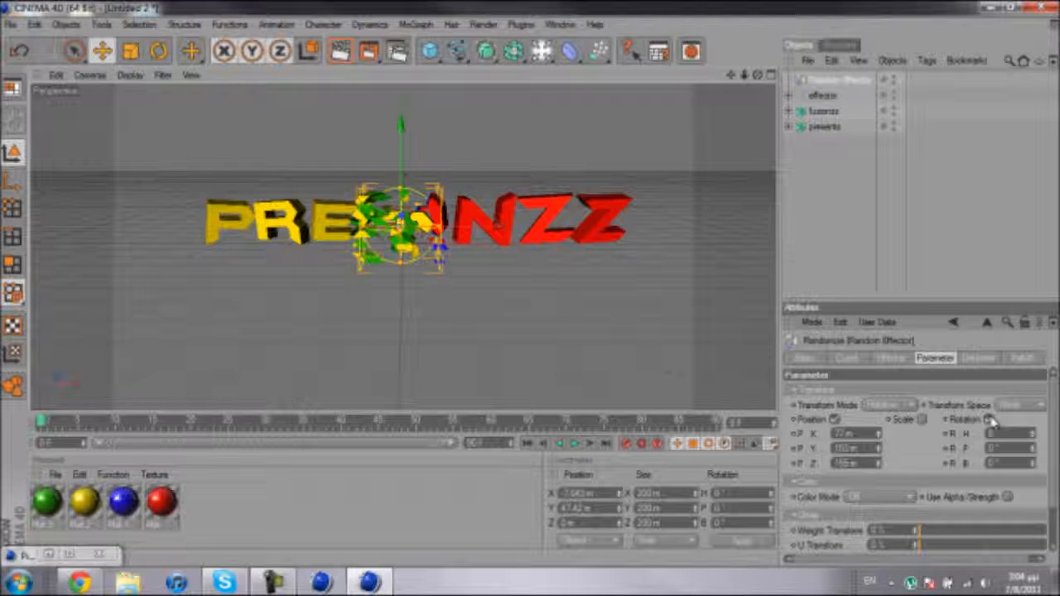
scroll(520, 317, up, 5)
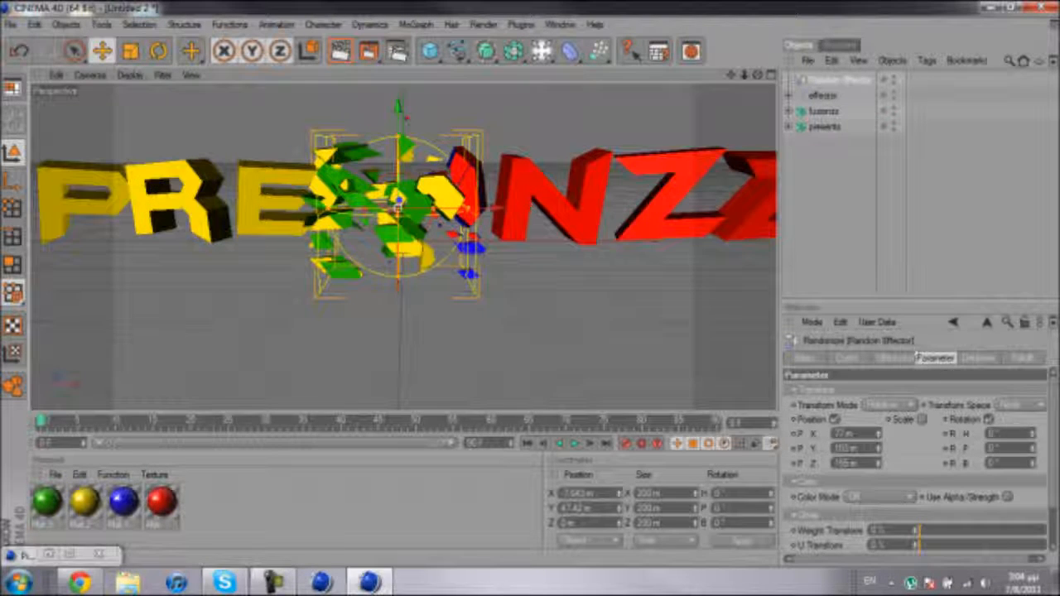
drag(1032, 435, 942, 437)
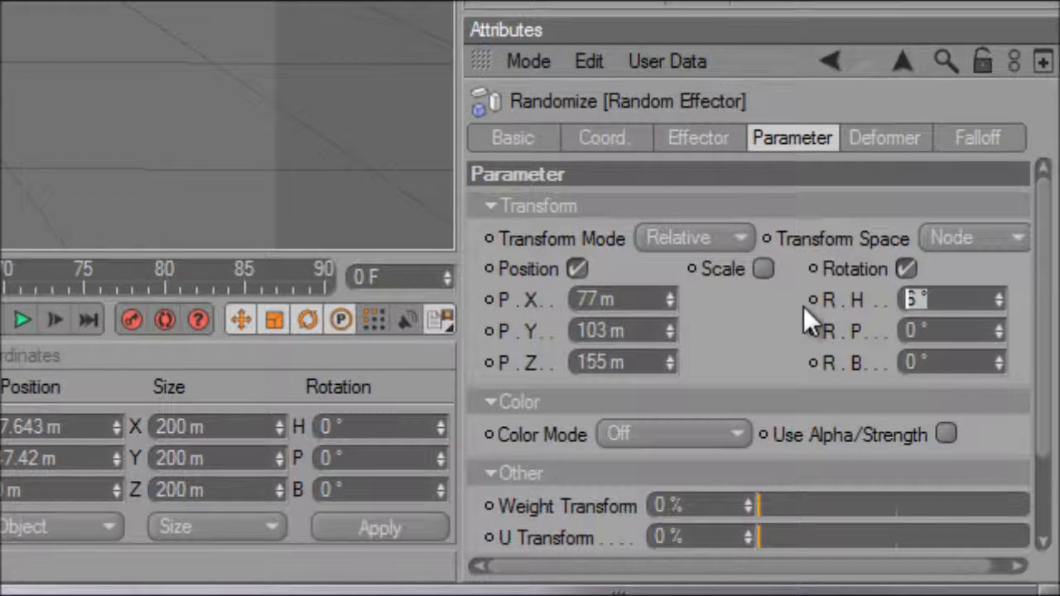
text(90)
key(Return)
drag(939, 328, 856, 339)
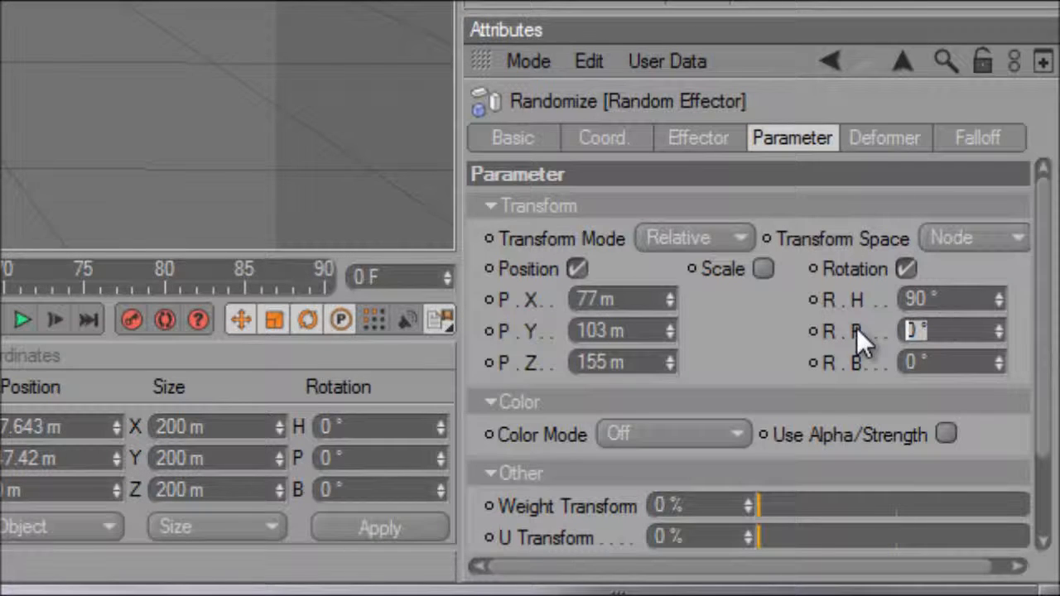
text(45)
key(Return)
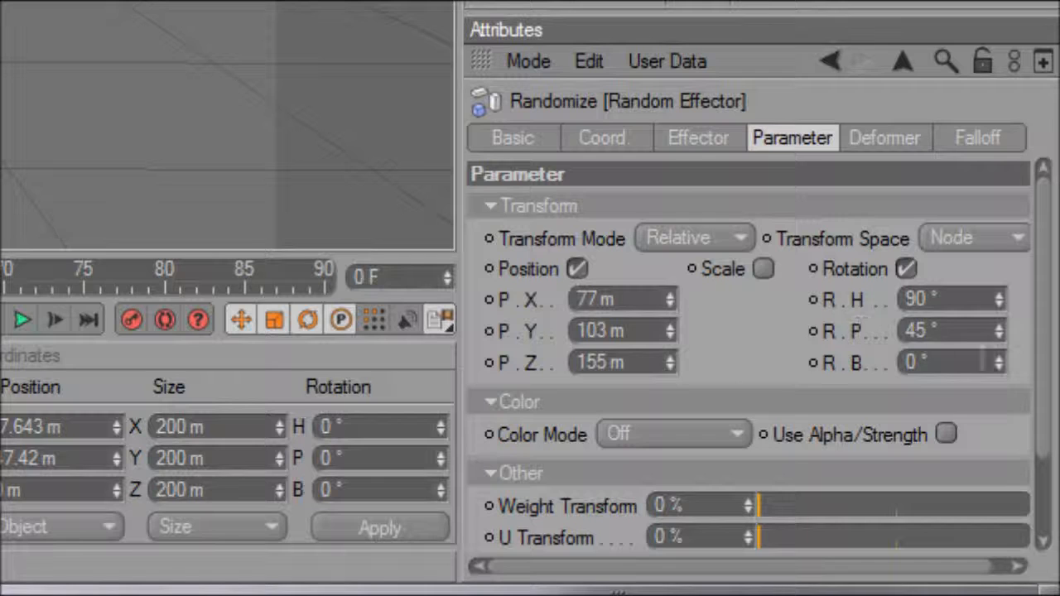
drag(969, 363, 912, 363)
text(70)
key(Return)
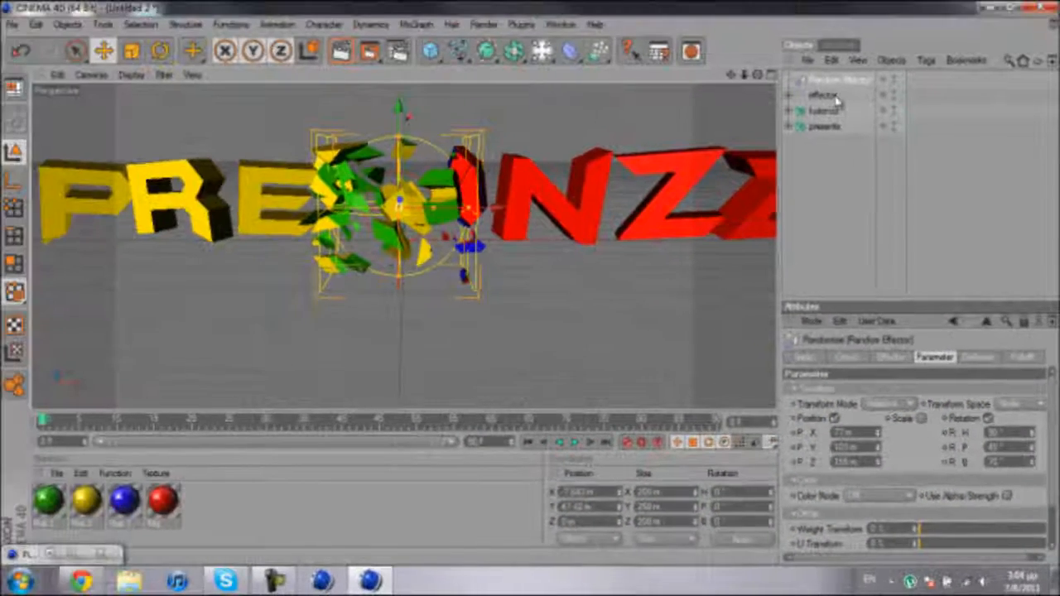
Step: Set the Random Effector's falloff to 100 % and slide it with the effector group along the text to check the scatter
ctrl+click(837, 98)
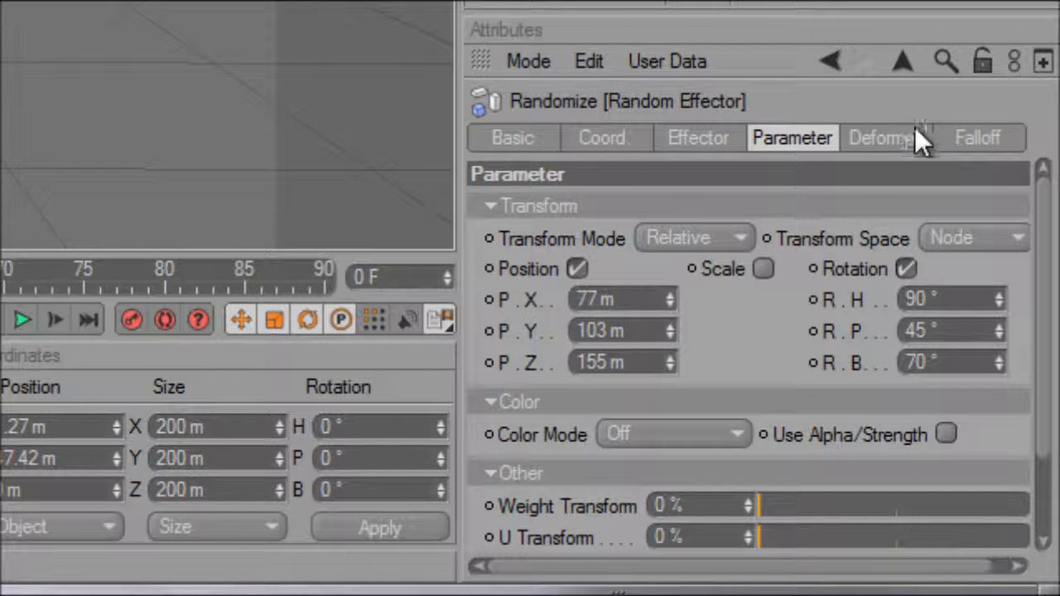
click(988, 137)
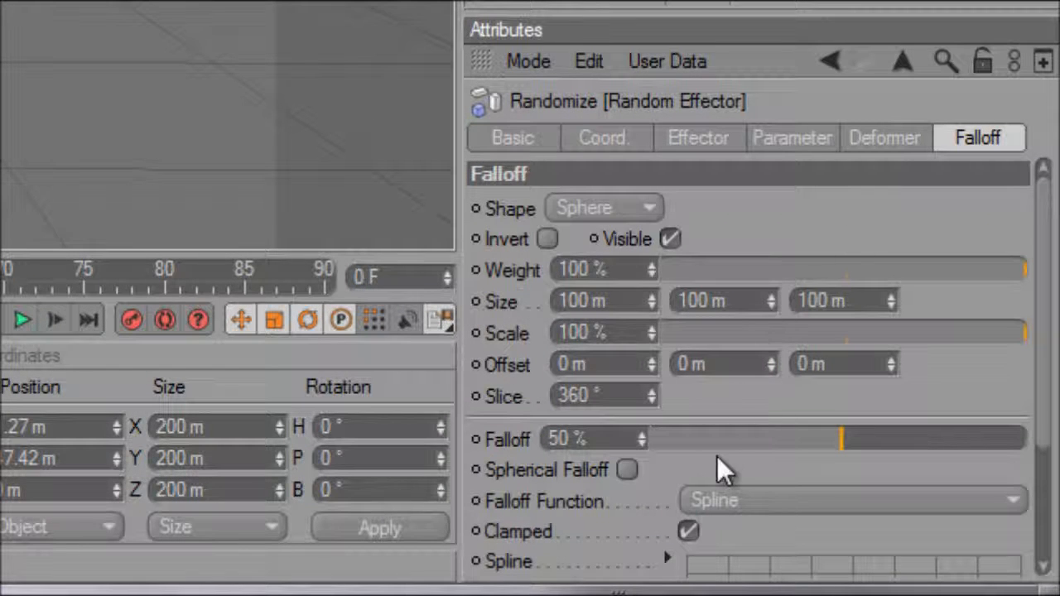
drag(799, 439, 1027, 439)
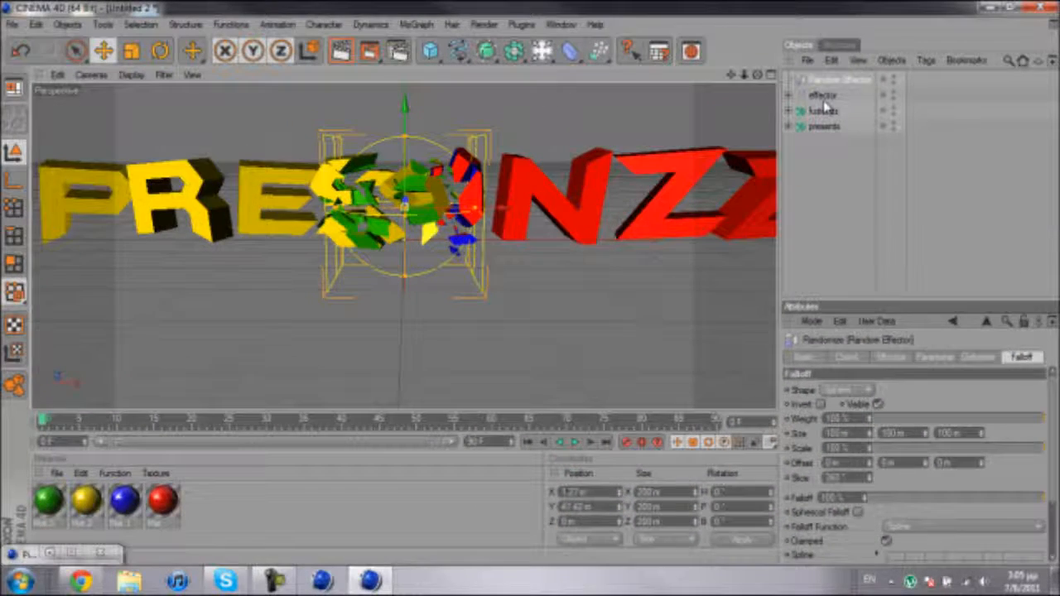
ctrl+click(824, 96)
mouse_move(498, 215)
mouse_down()
mouse_move(278, 215)
mouse_move(499, 215)
mouse_up()
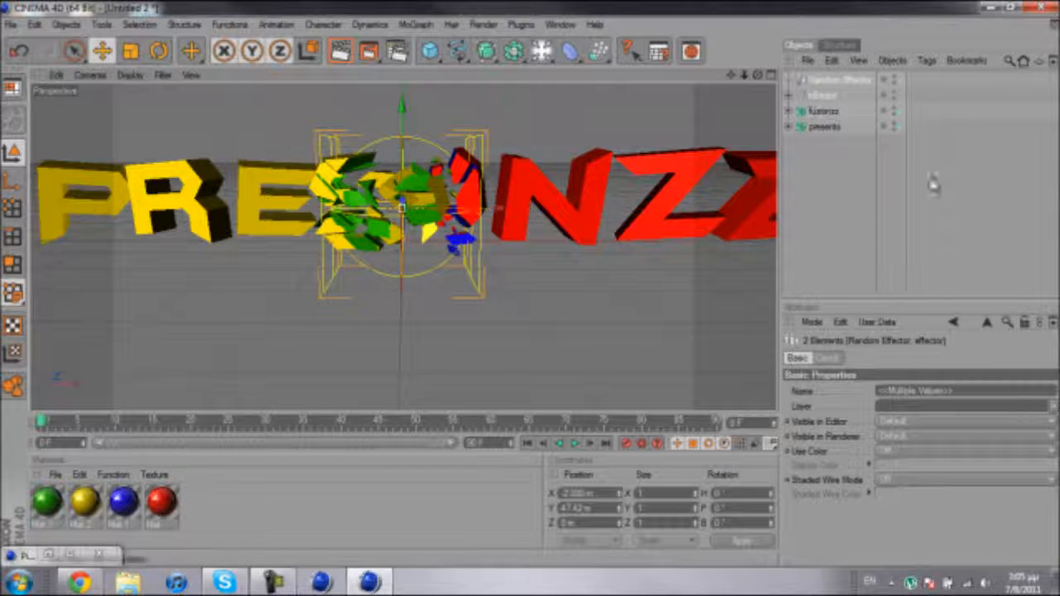
Step: Try the Random Effector at 0 % falloff while sliding both effectors along the text, and restore the falloff to 100 %
click(853, 82)
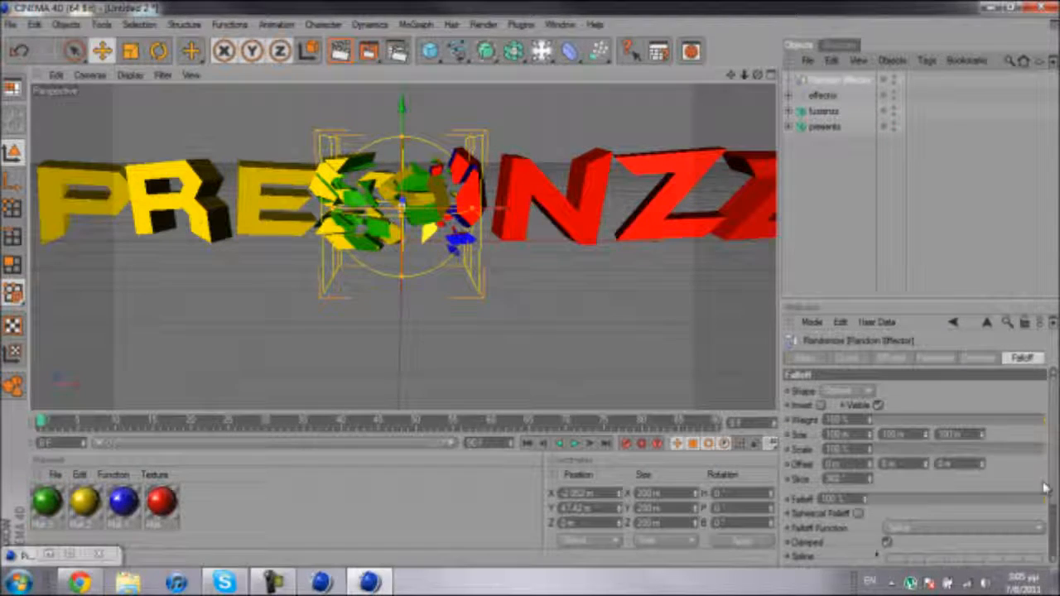
drag(871, 500, 724, 501)
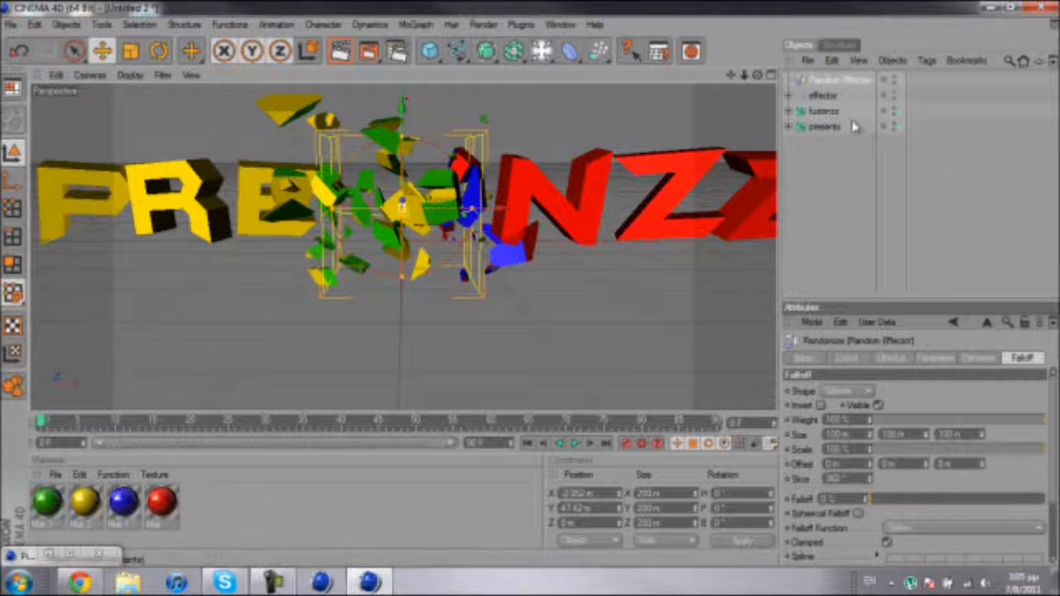
ctrl+click(822, 99)
drag(480, 214, 361, 214)
mouse_move(532, 290)
mouse_down()
mouse_move(542, 290)
mouse_move(528, 290)
mouse_up()
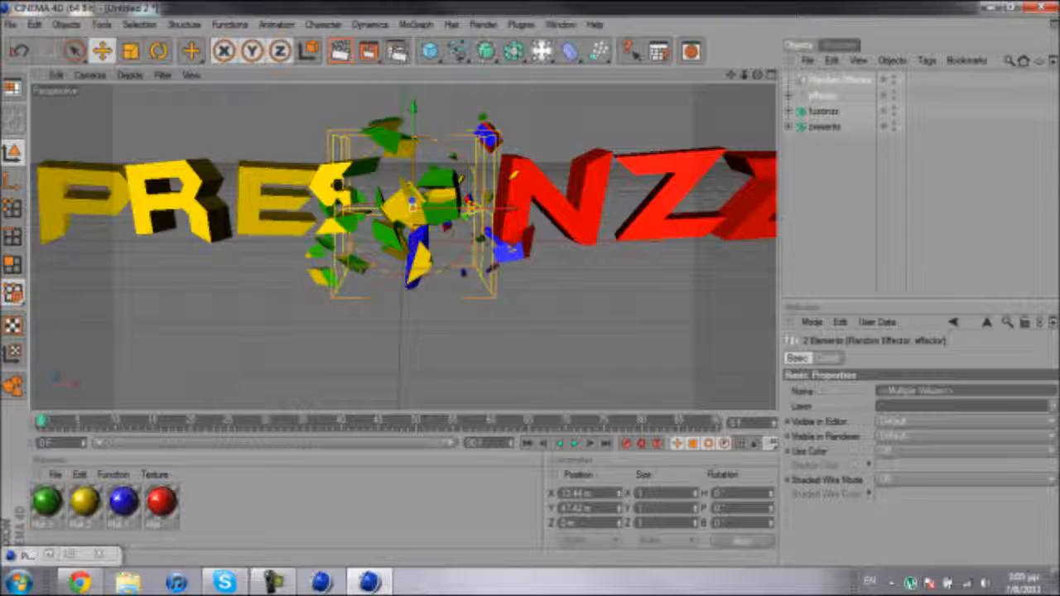
click(816, 82)
drag(918, 498, 1045, 499)
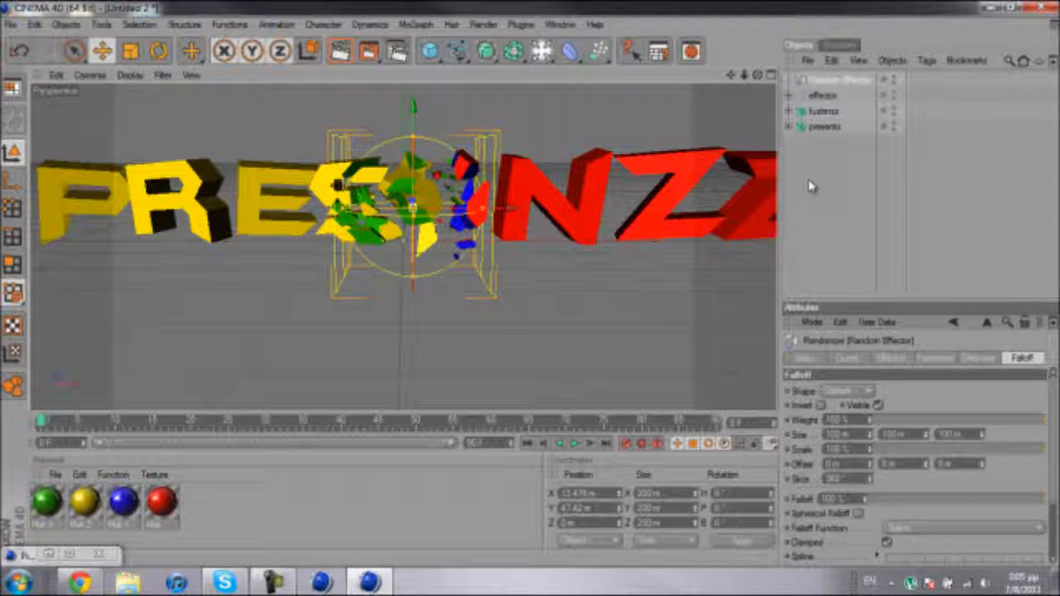
Step: Nest the Random Effector inside the effector group, collapse the group, and slide it slightly along the text
drag(831, 80, 831, 98)
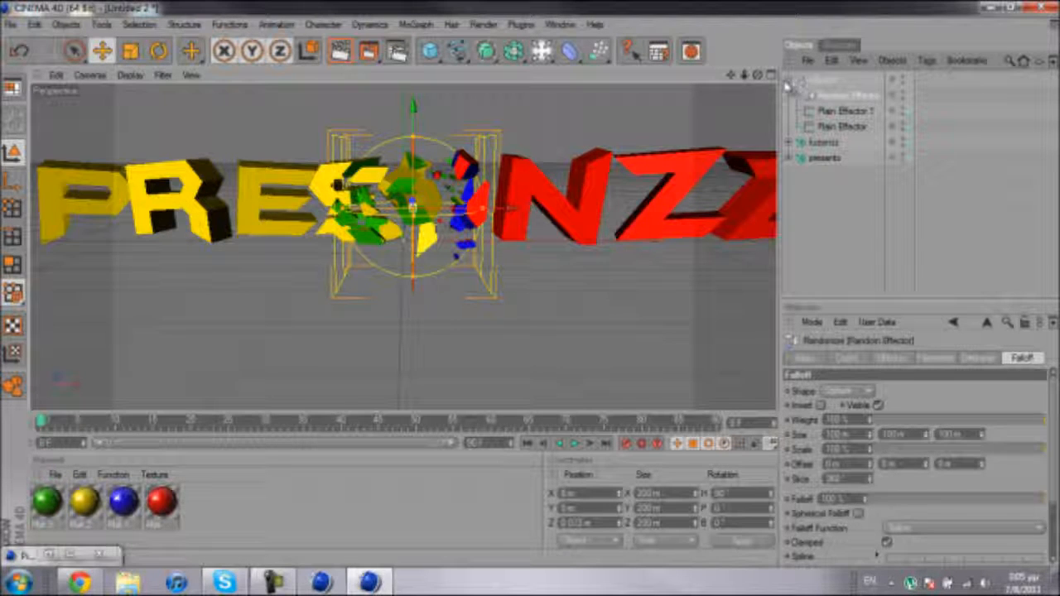
click(789, 81)
click(822, 80)
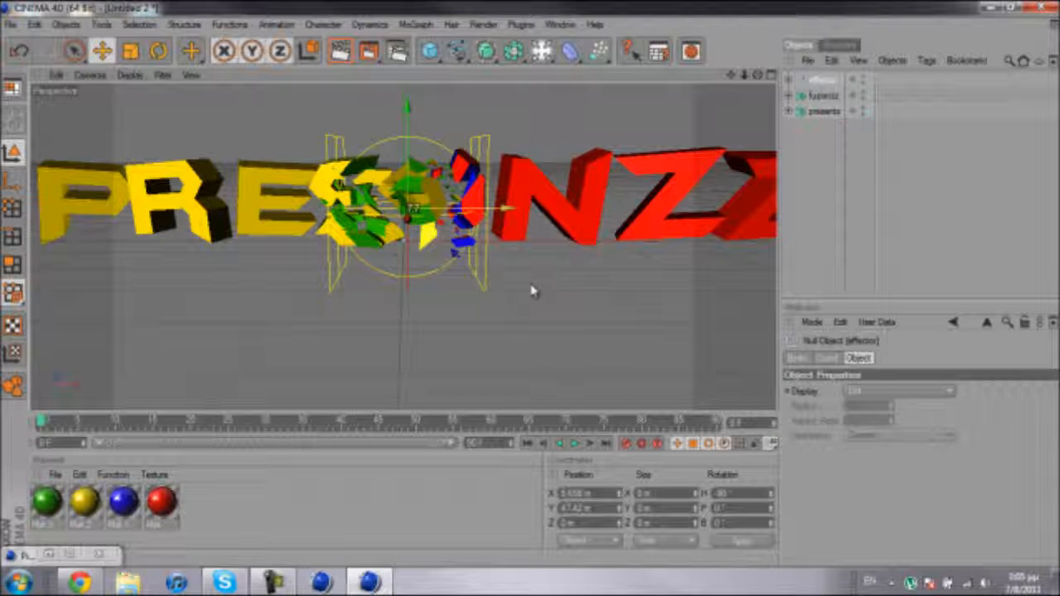
click(856, 192)
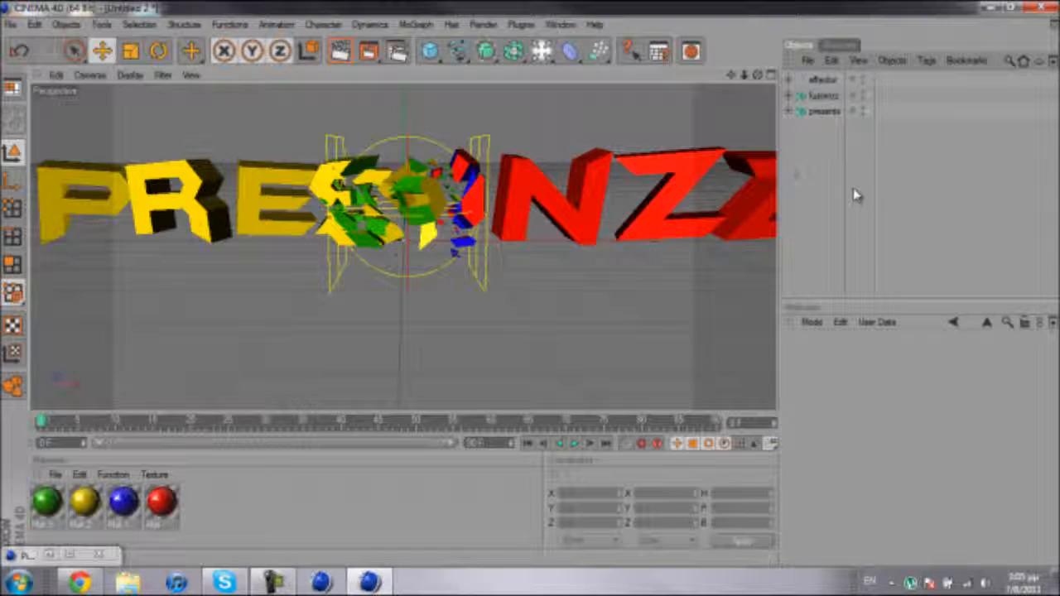
Step: Move the effector group along X to about -692 m, just before the start of the fuzionzz text
scroll(655, 116, down, 4)
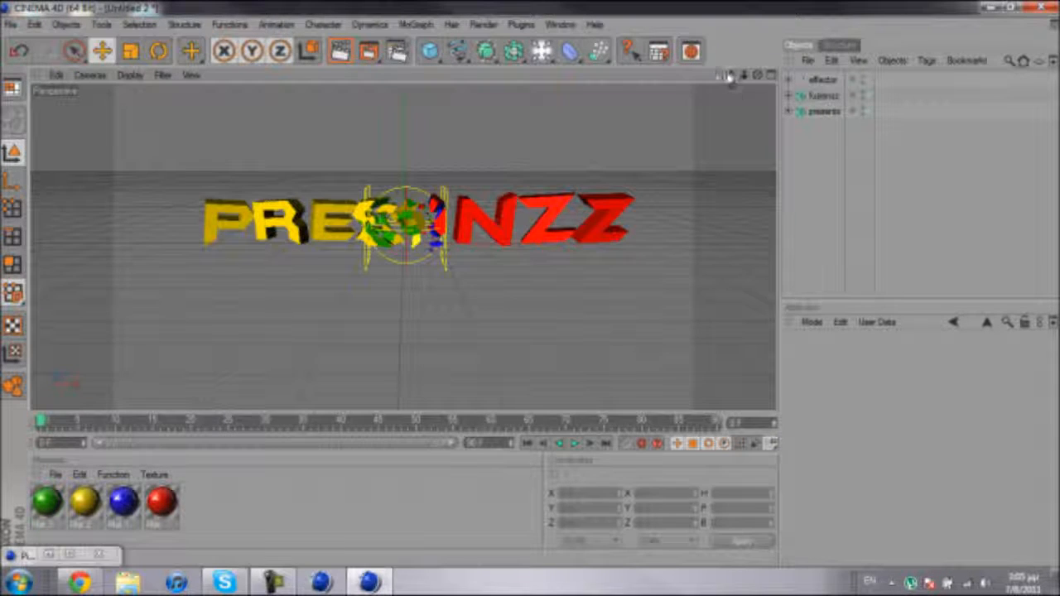
click(823, 80)
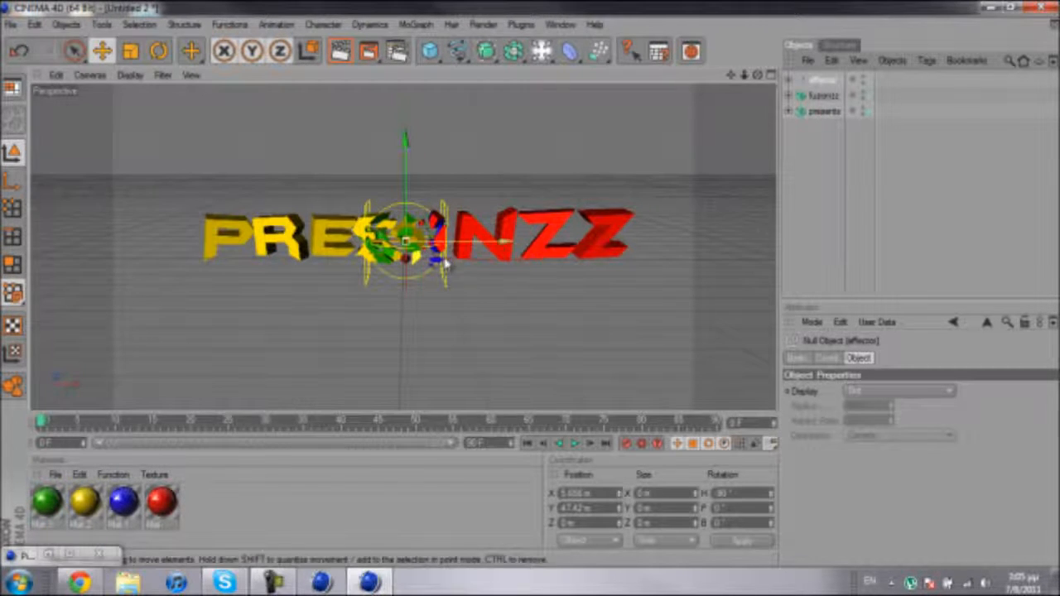
drag(500, 241, 532, 291)
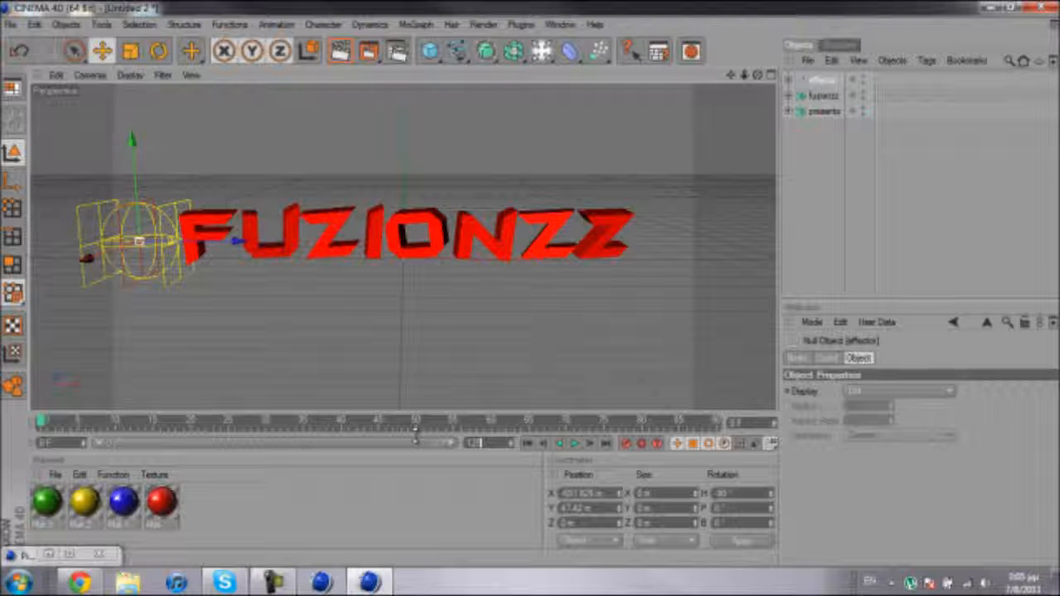
Step: Set the animation length to 125 frames and extend the visible timeline range to cover frames 0 to 125
key(Return)
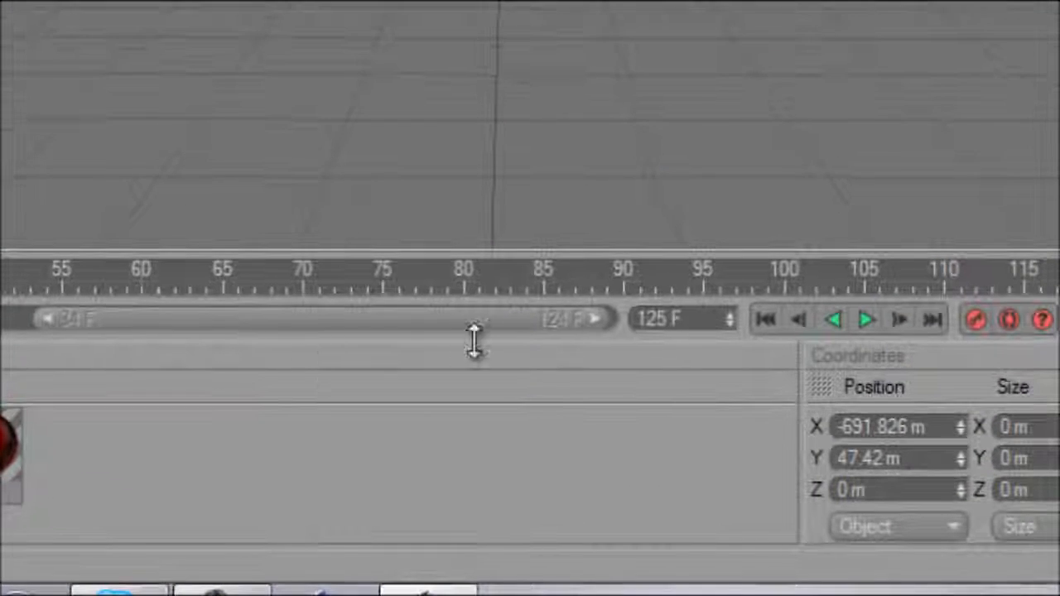
drag(391, 444, 290, 445)
drag(257, 313, 200, 315)
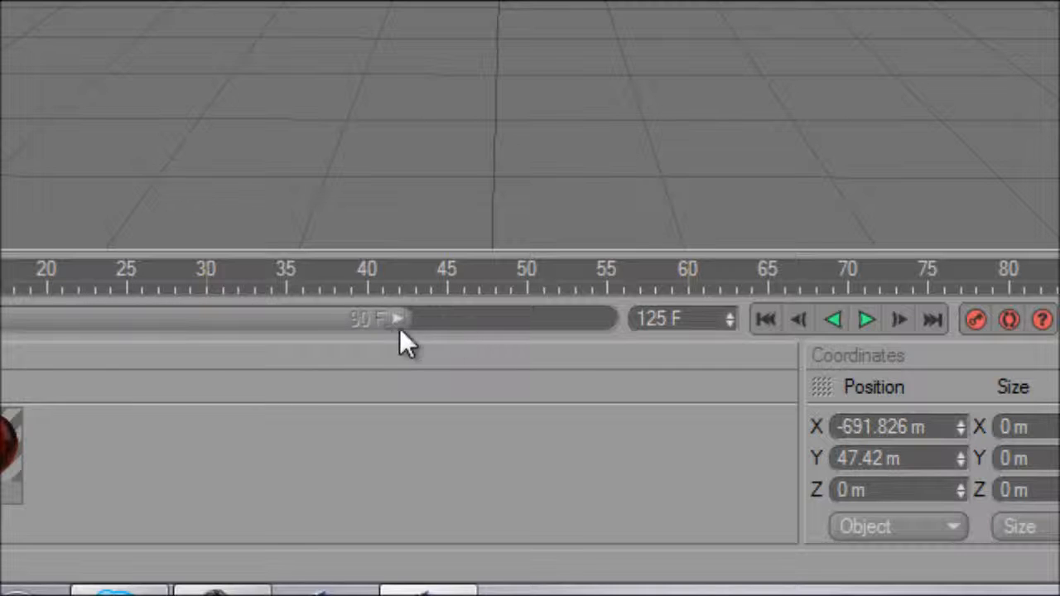
drag(403, 322, 613, 322)
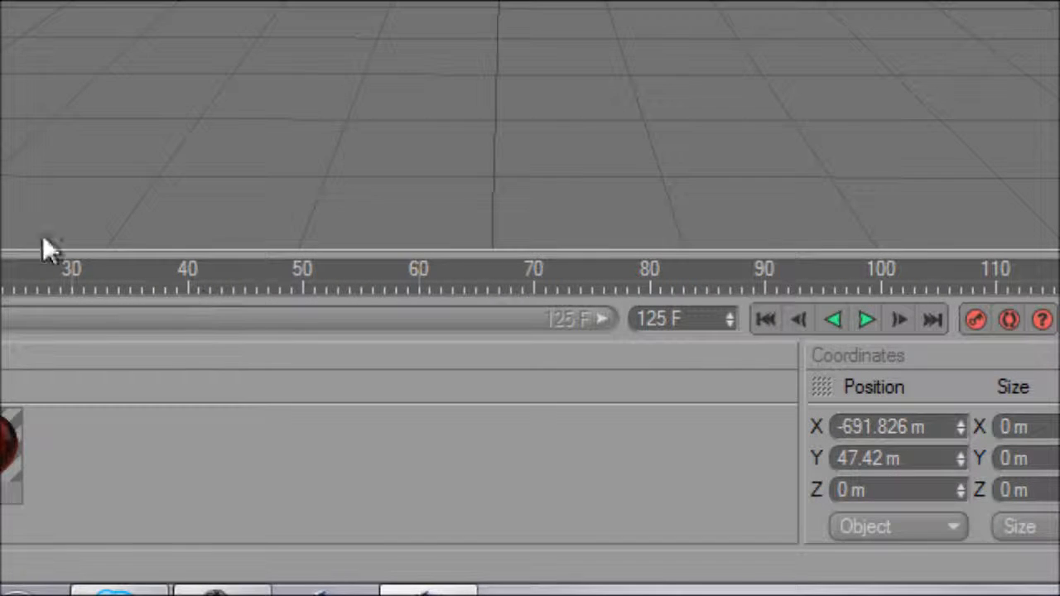
drag(781, 3, 733, 2)
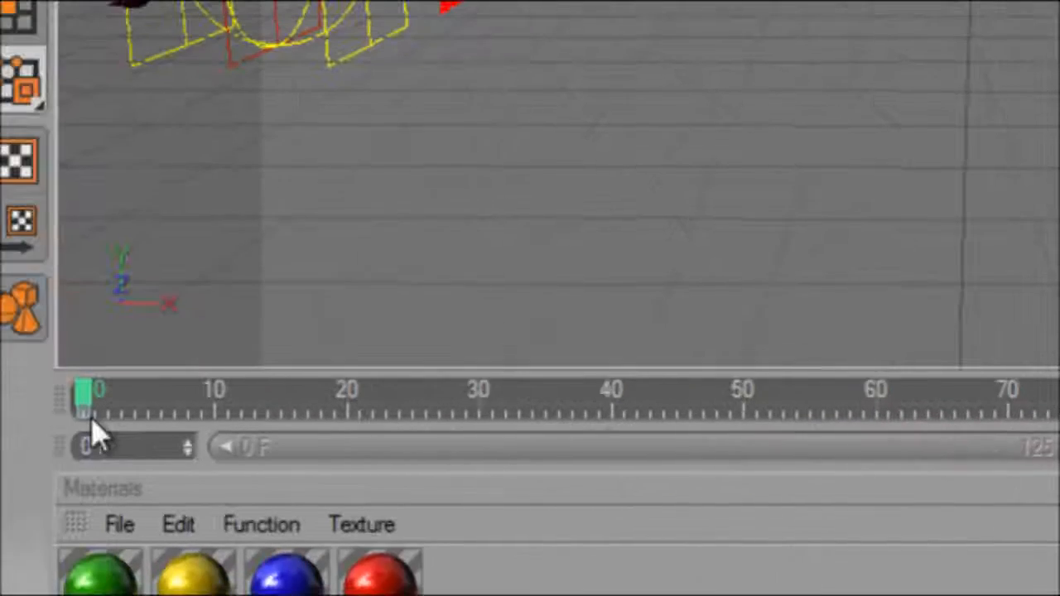
Step: At frame 125, move the effector group along X to about 766 m, past the end of the text, and record a keyframe
drag(106, 401, 795, 398)
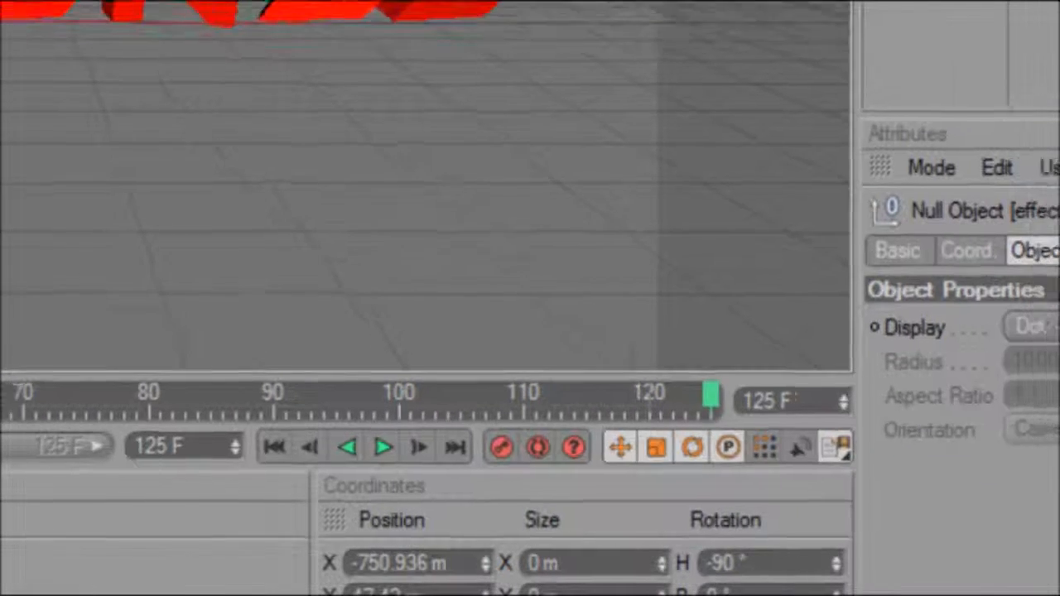
drag(3, 75, 282, 78)
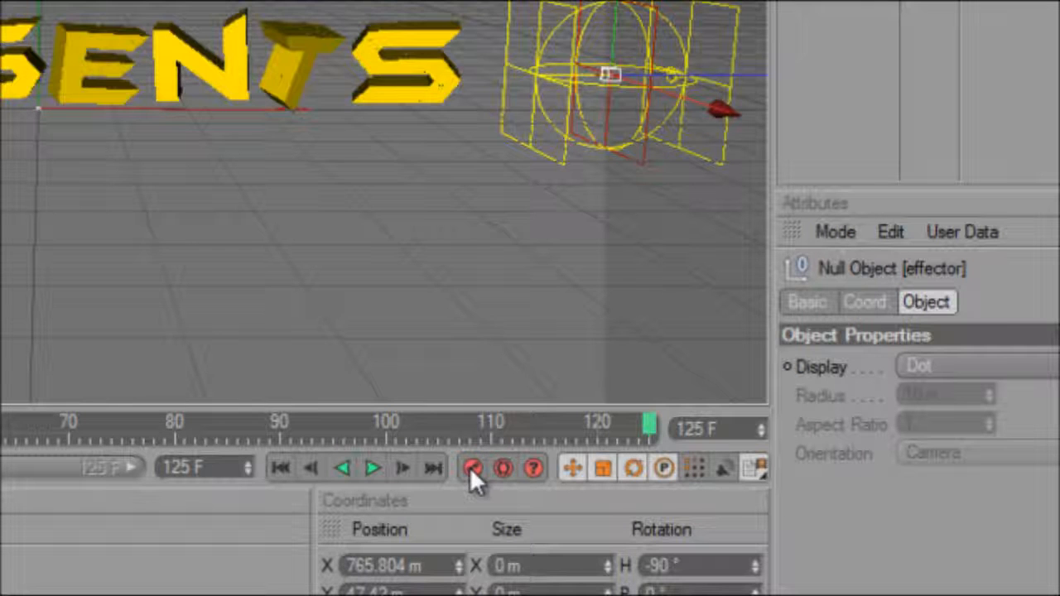
click(469, 467)
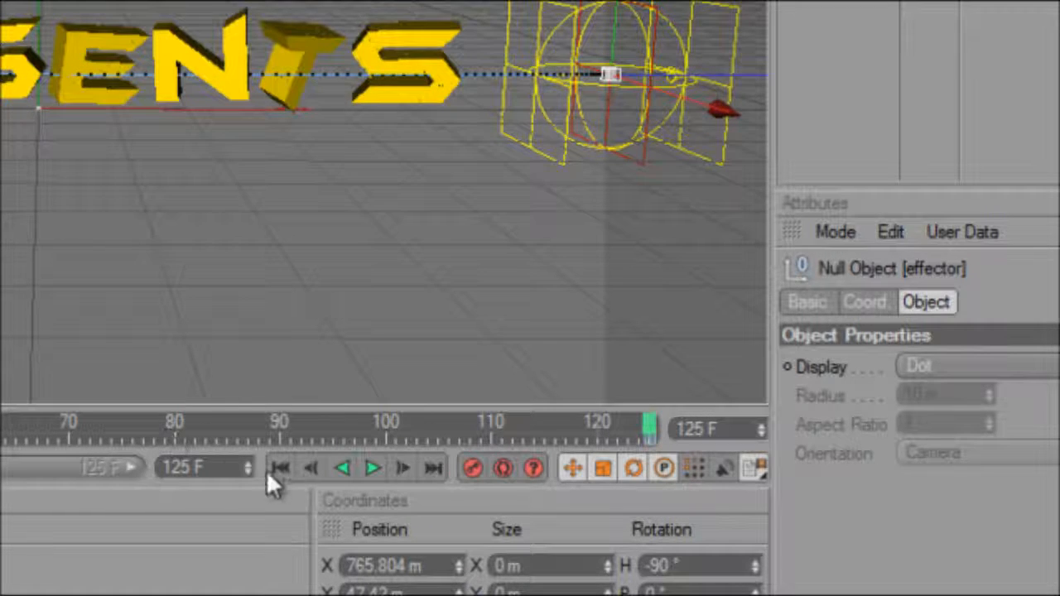
Step: Return to frame 0 and play the animation to check the fuzionzz-to-presents transition
click(280, 469)
click(343, 469)
click(373, 468)
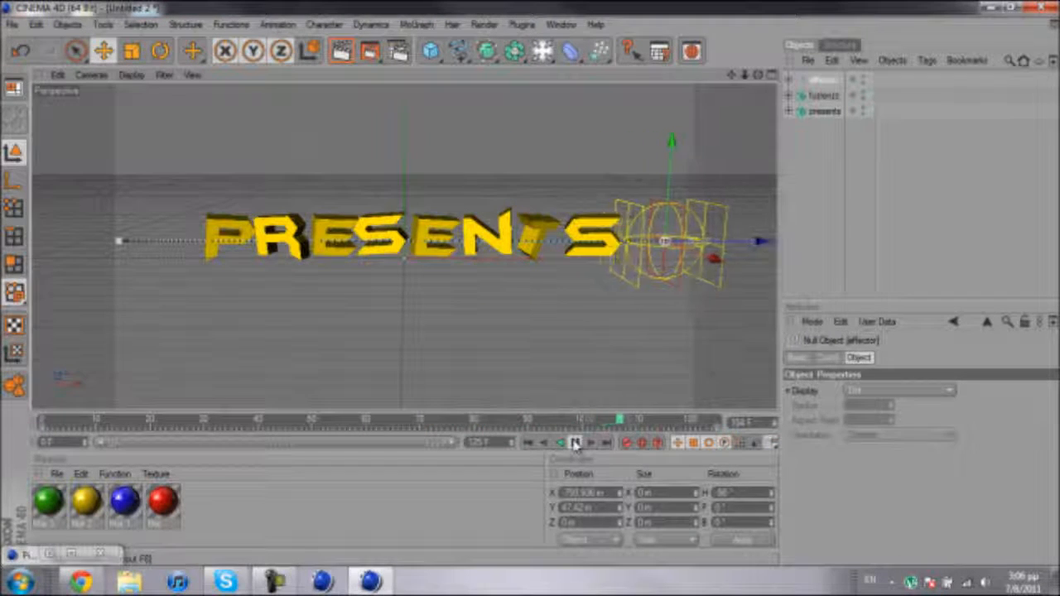
click(576, 443)
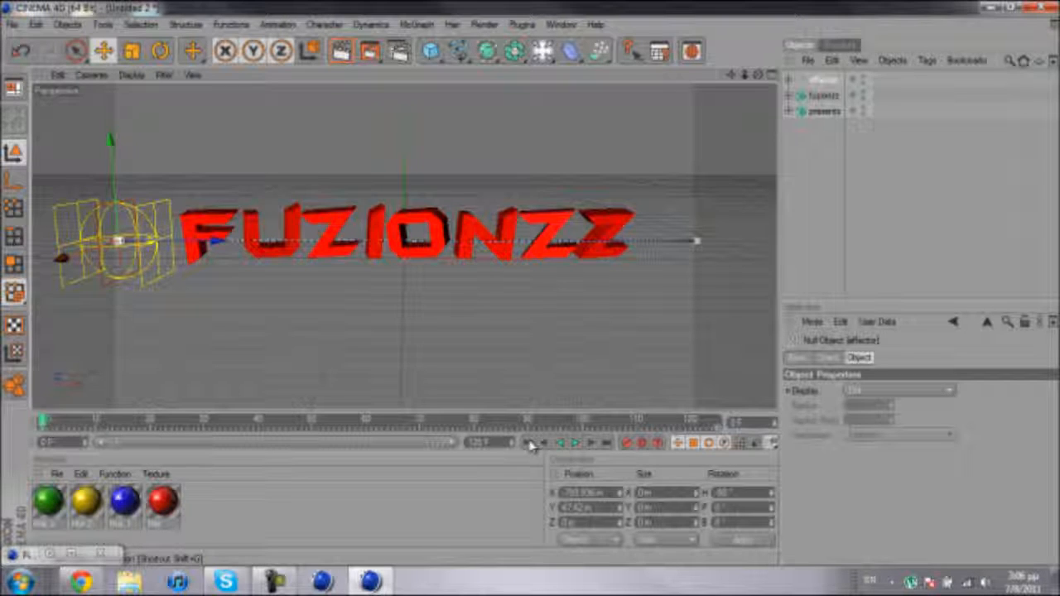
Step: Add a Delay Effector to both the fuzionzz and presents fracture objects
click(823, 96)
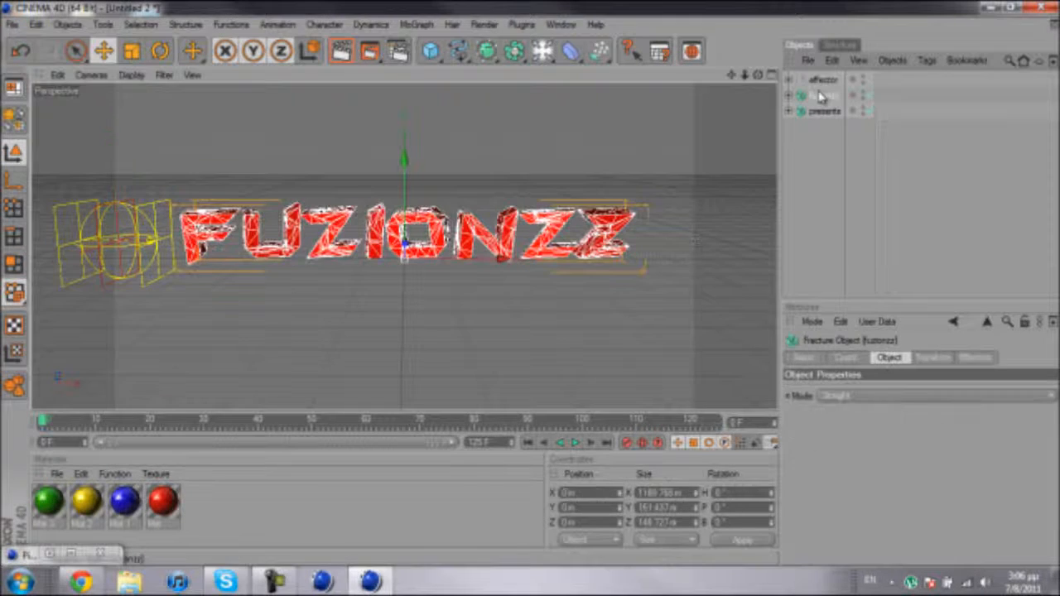
ctrl+click(825, 112)
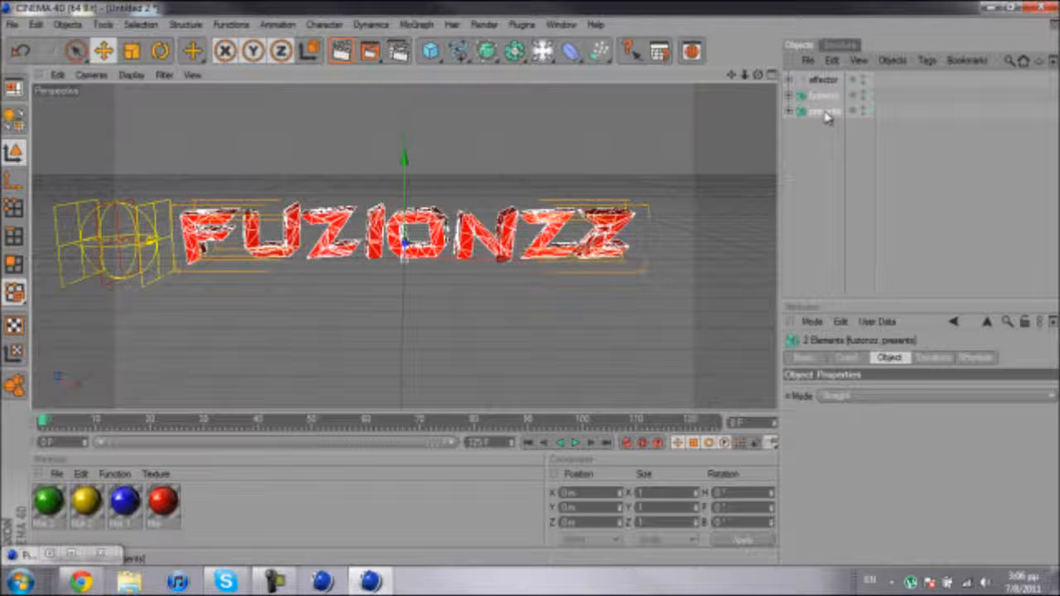
click(417, 24)
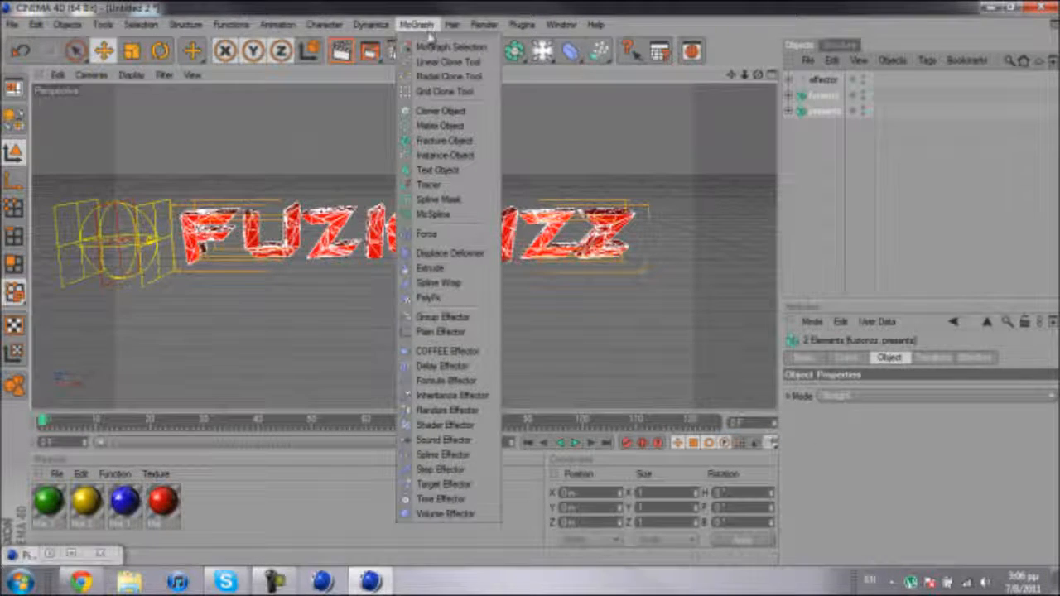
click(492, 367)
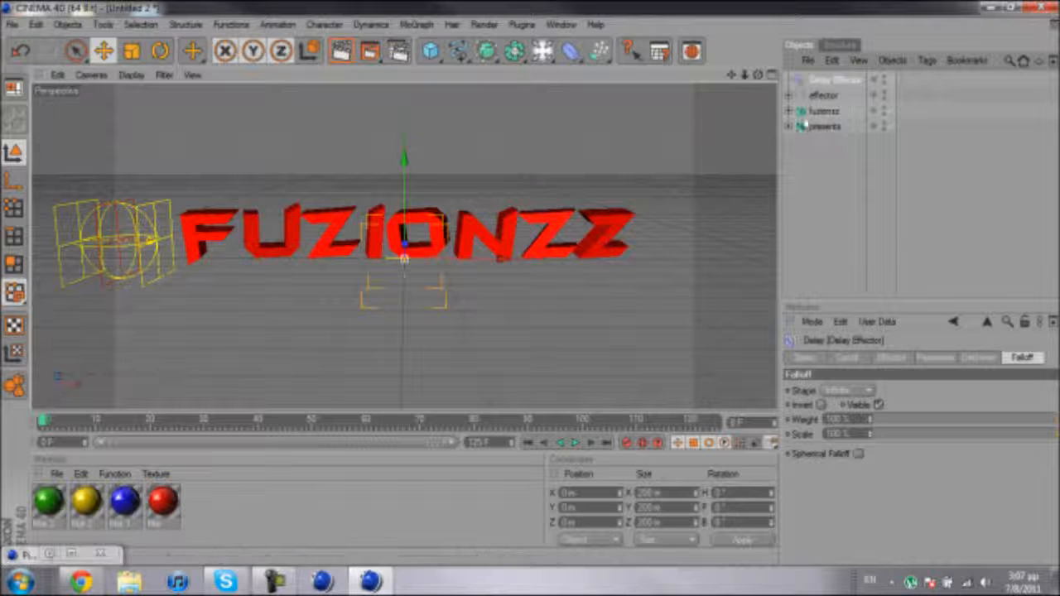
Step: Set the Delay Effector's mode to Spring and dismiss the Windows color scheme prompt
click(893, 359)
click(893, 426)
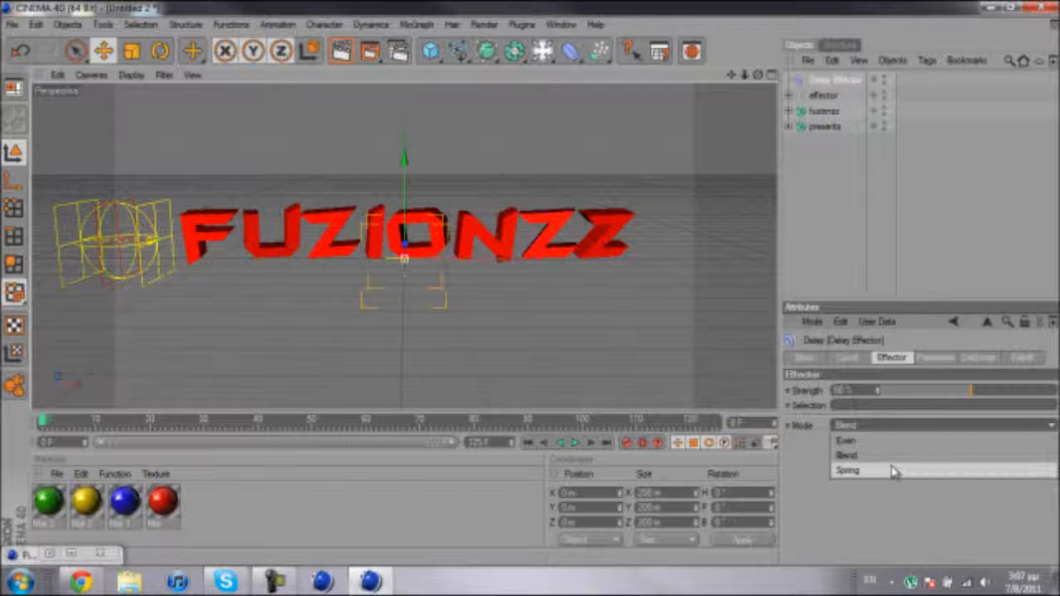
click(893, 471)
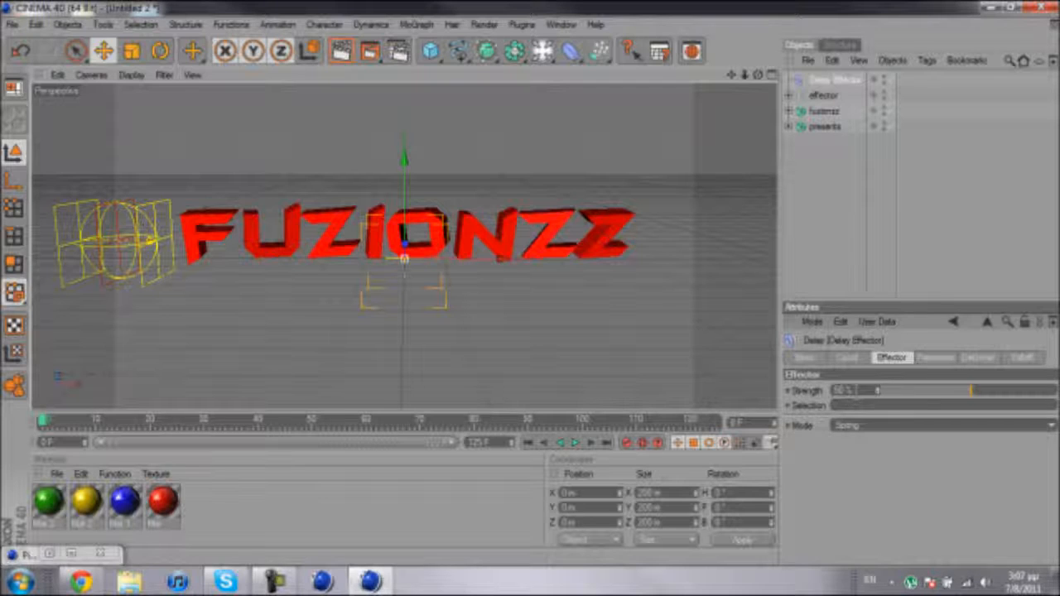
click(851, 390)
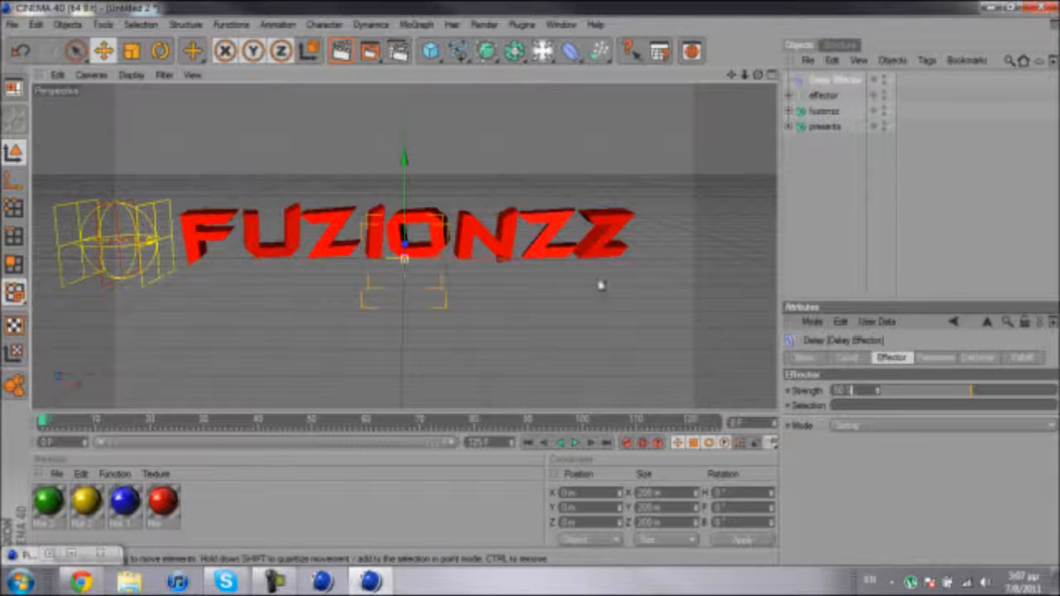
scroll(549, 296, up, 5)
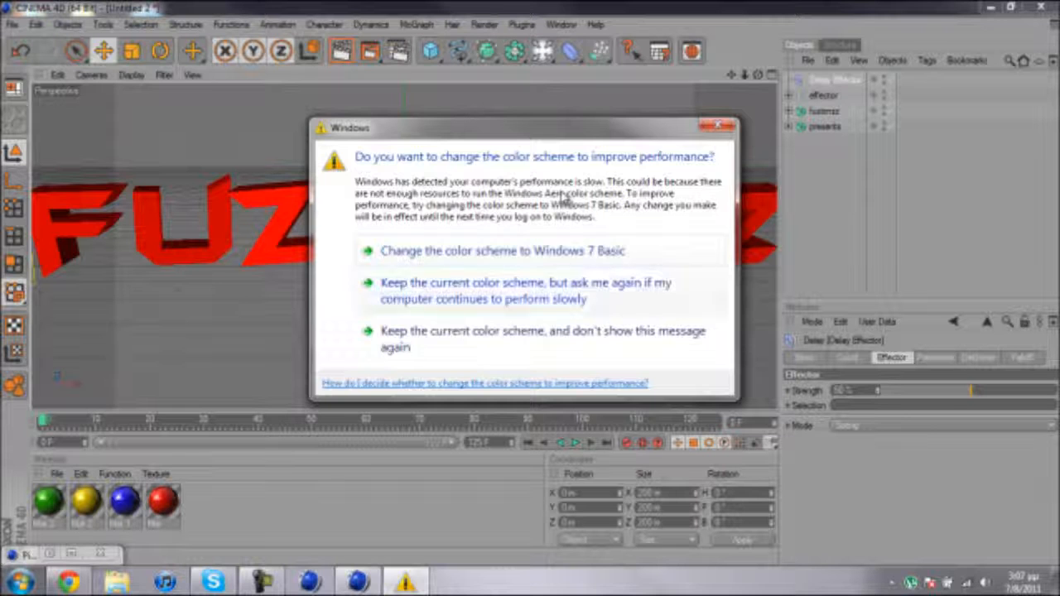
click(714, 126)
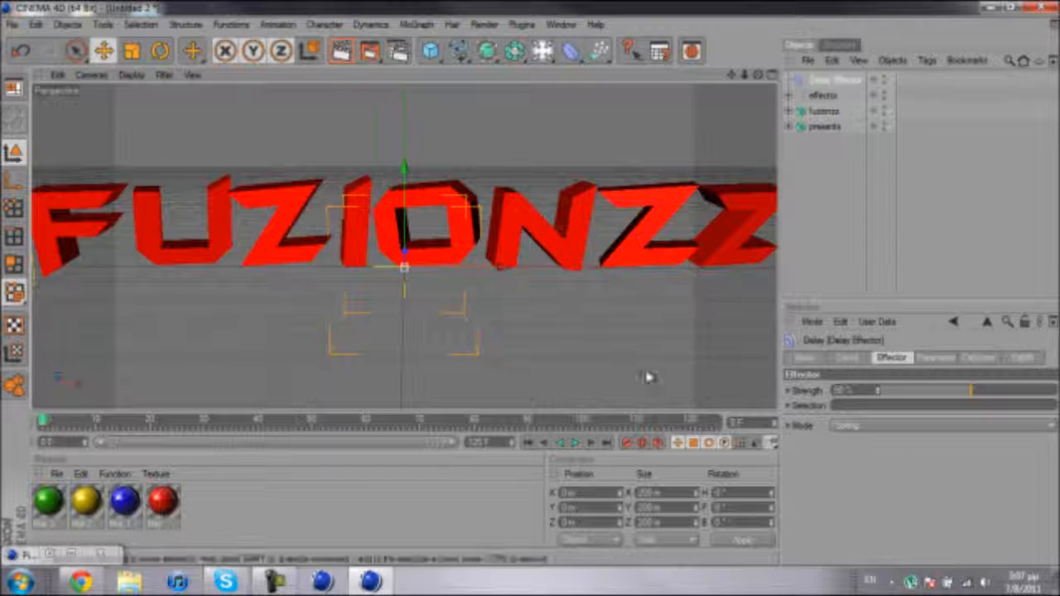
Step: Preview the delayed animation and try sliding the effector group back toward the middle of the text
click(575, 447)
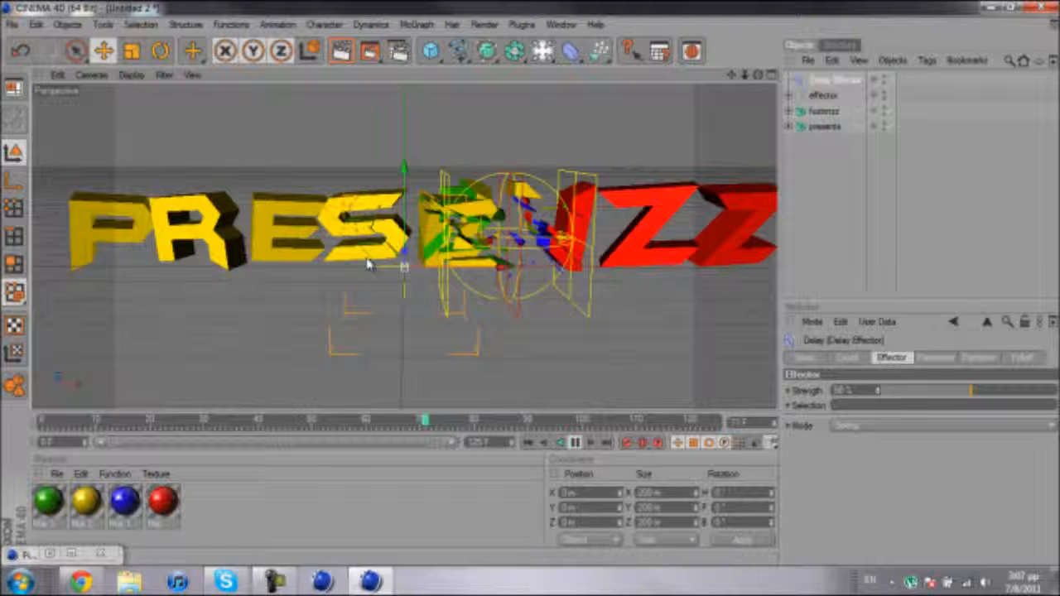
click(575, 443)
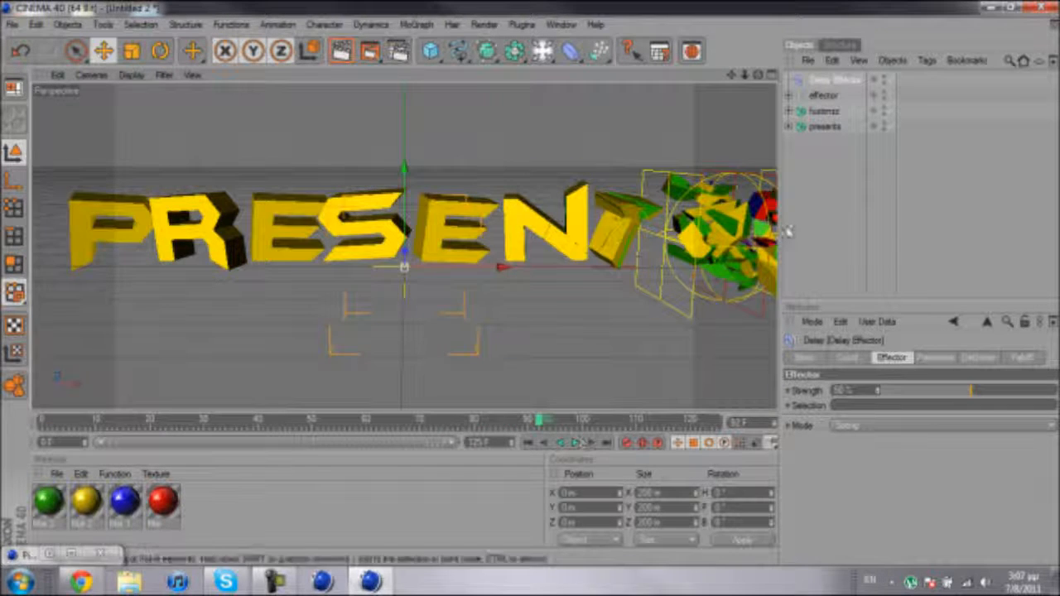
click(823, 95)
drag(758, 282, 531, 290)
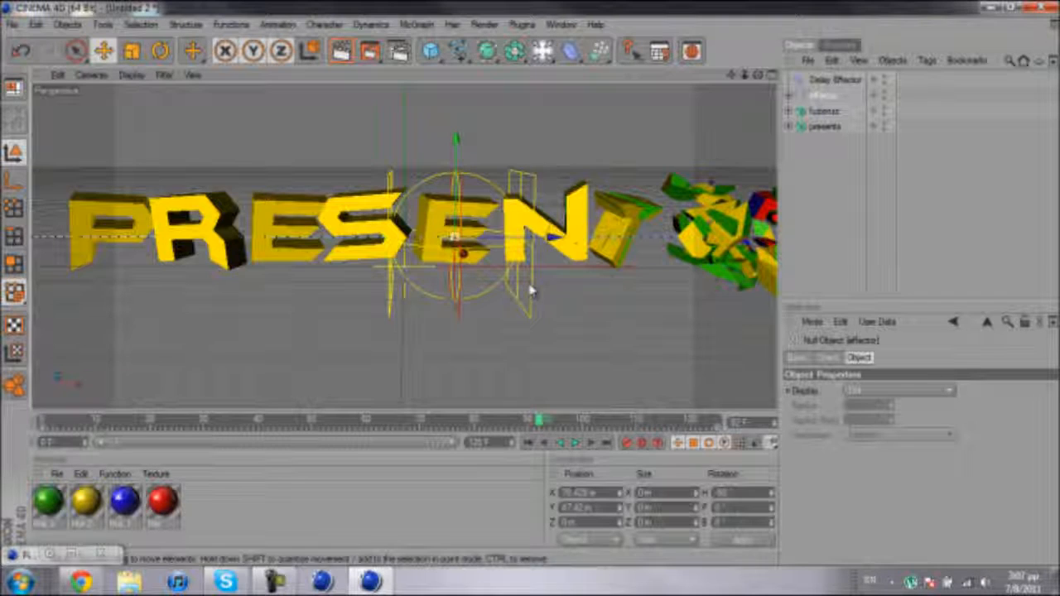
Step: Play the animation from frame 0, pausing along the way, to examine the spring motion of the fragments
click(527, 443)
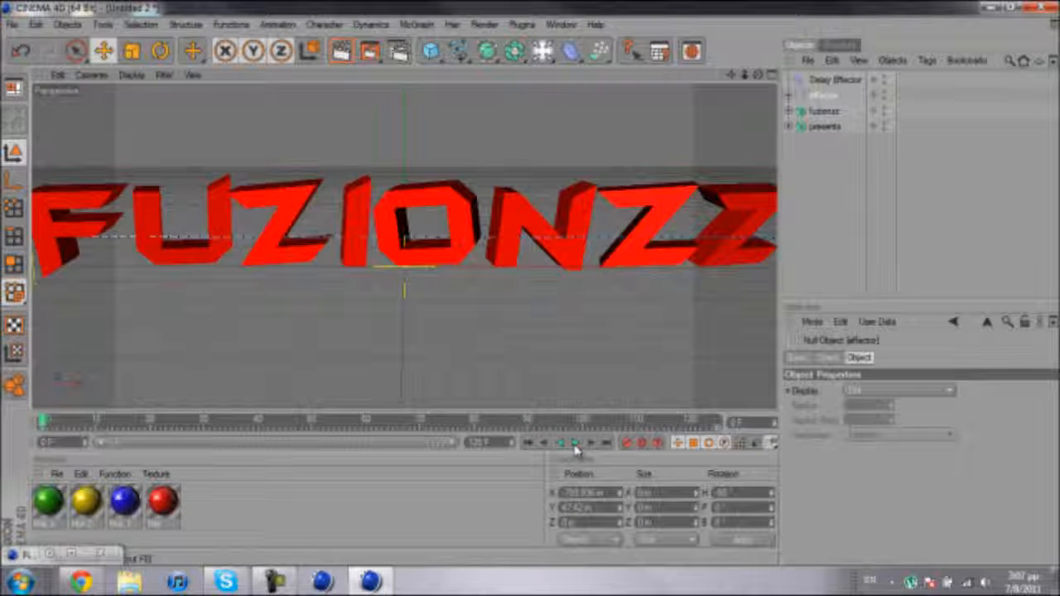
click(576, 444)
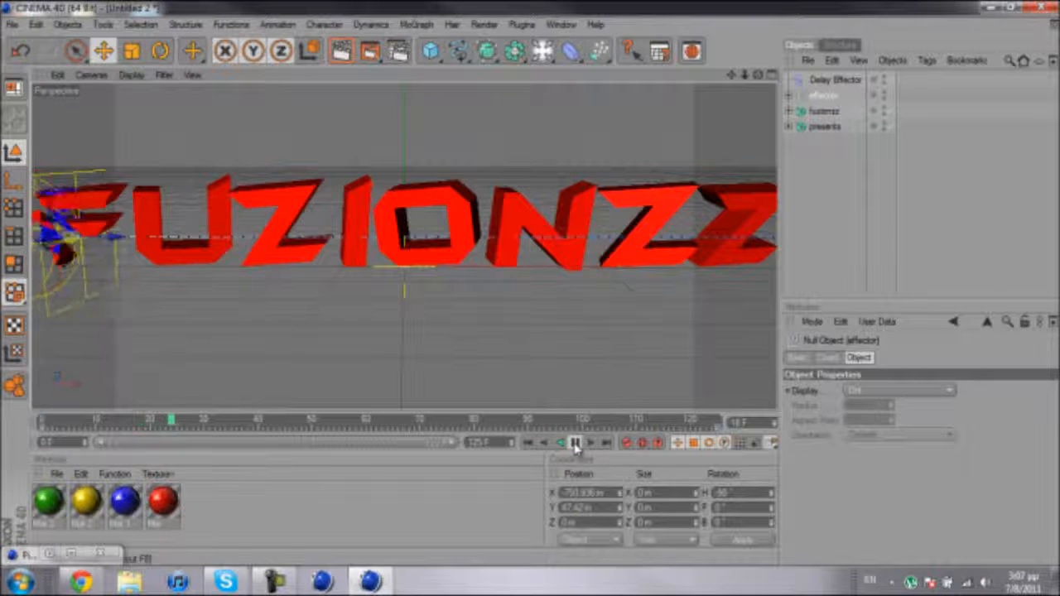
click(576, 444)
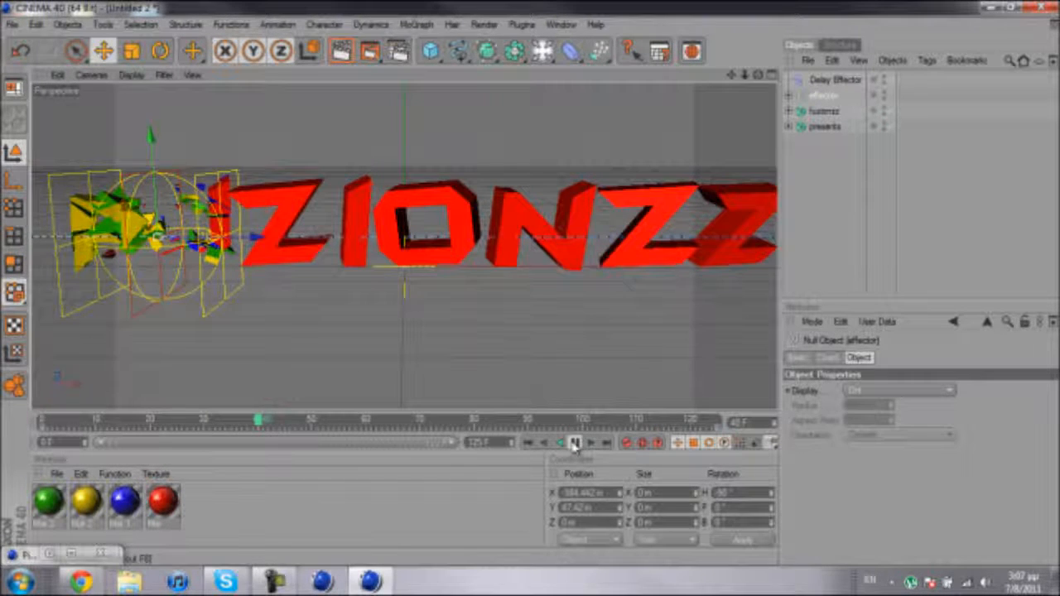
click(575, 444)
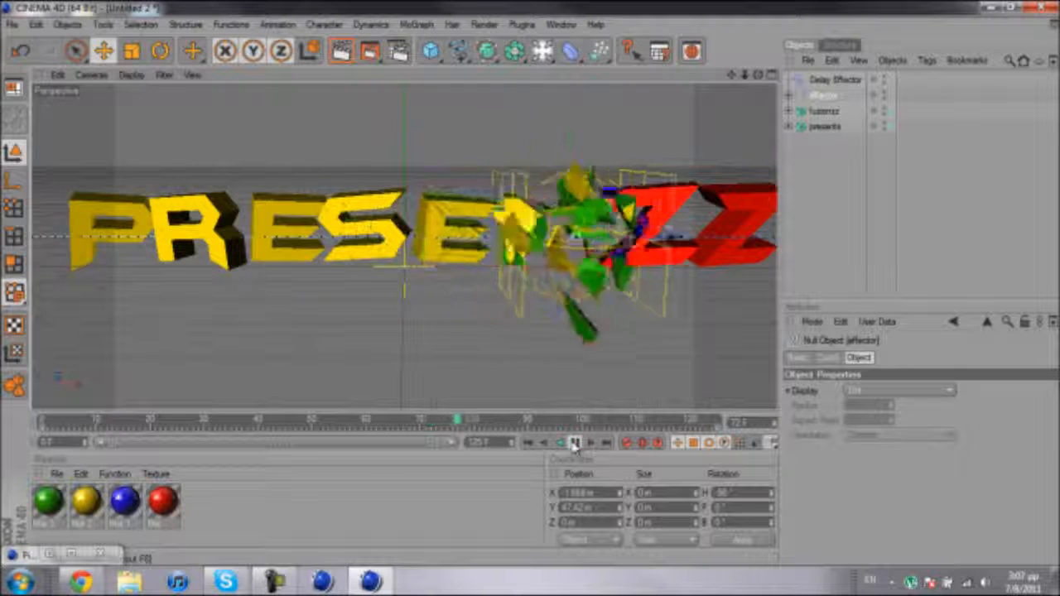
click(576, 444)
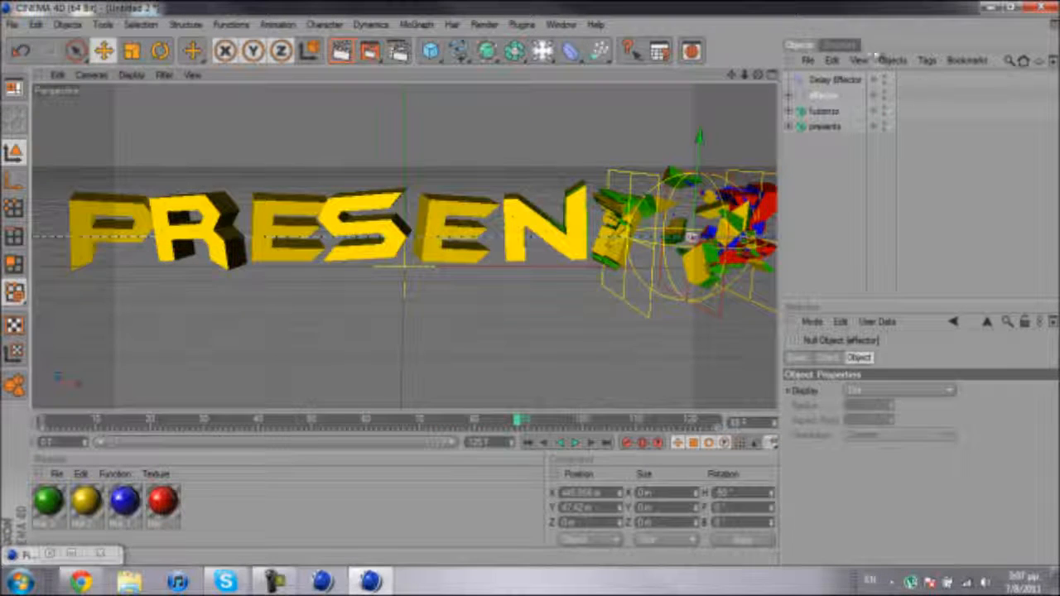
Step: Try the Delay Effector at 70 % strength in a short playback and restore the strength to 50 %
click(853, 80)
drag(971, 393, 982, 393)
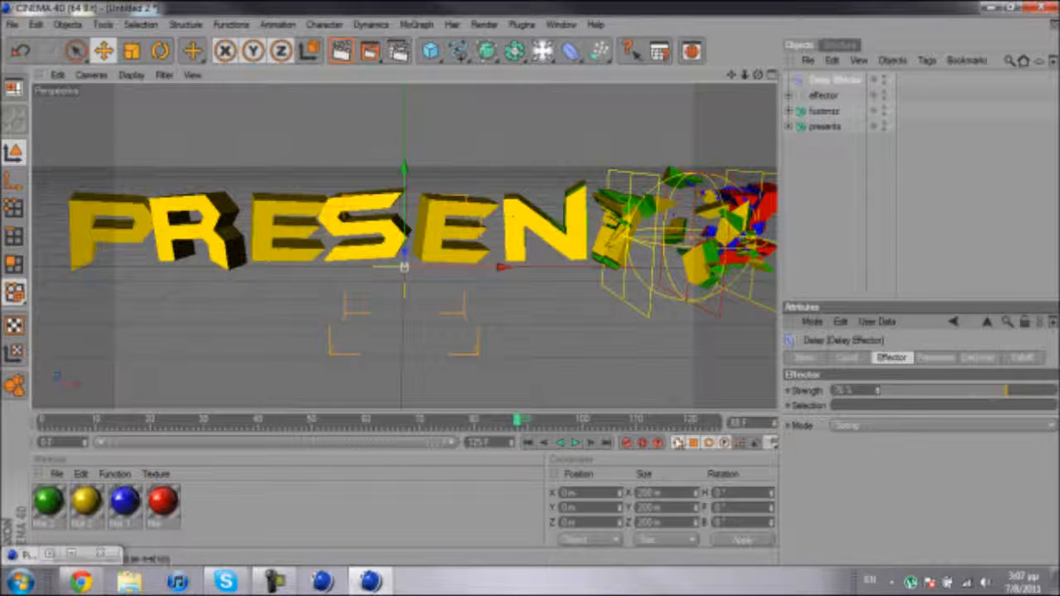
click(559, 443)
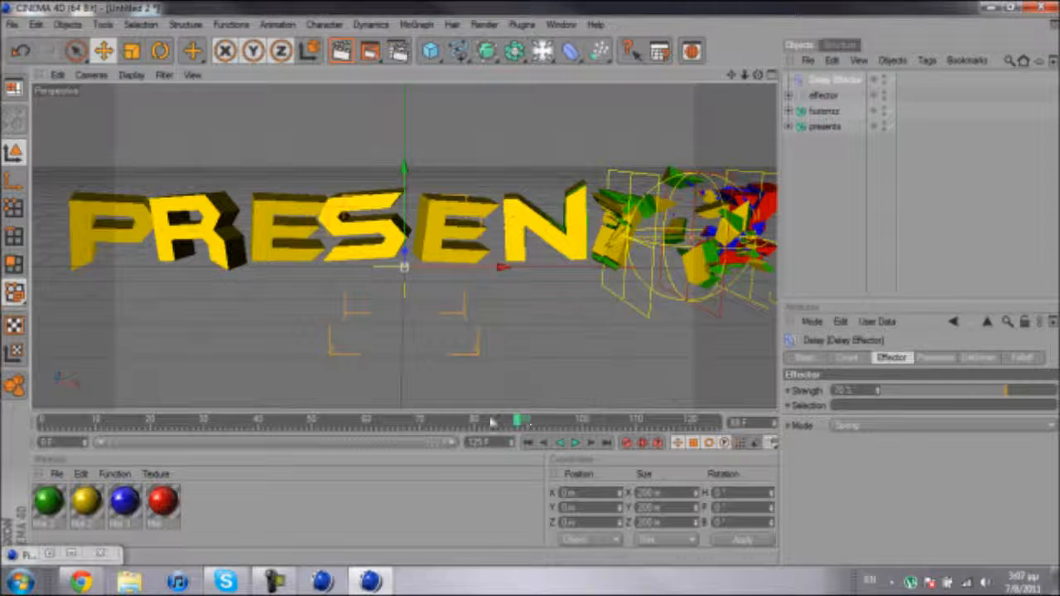
click(575, 443)
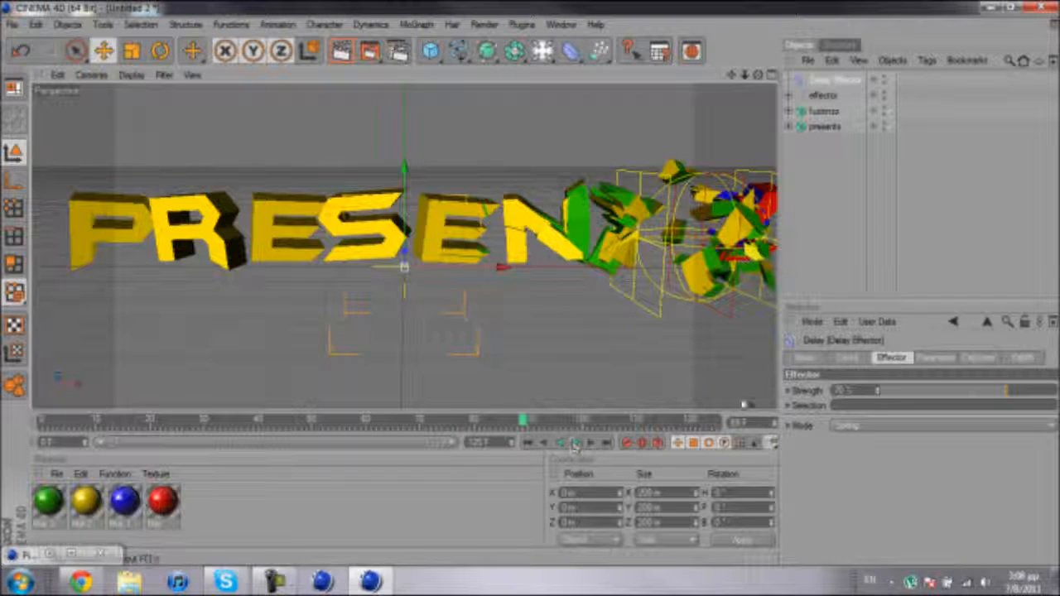
click(971, 394)
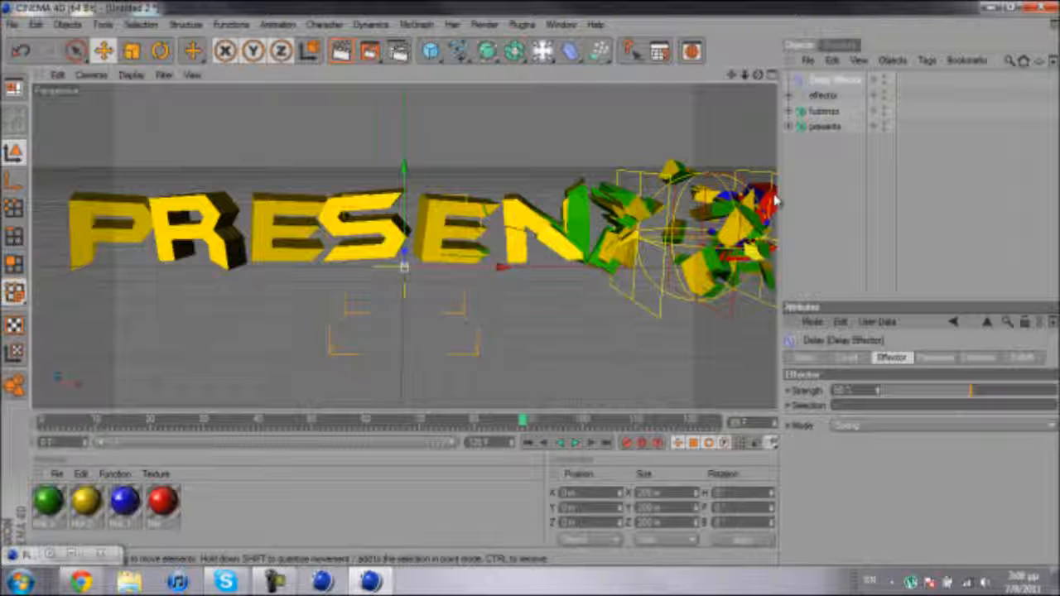
Step: Add MoGraph Rigid Body tags to both the fuzionzz and presents fracture objects
click(829, 116)
ctrl+click(829, 116)
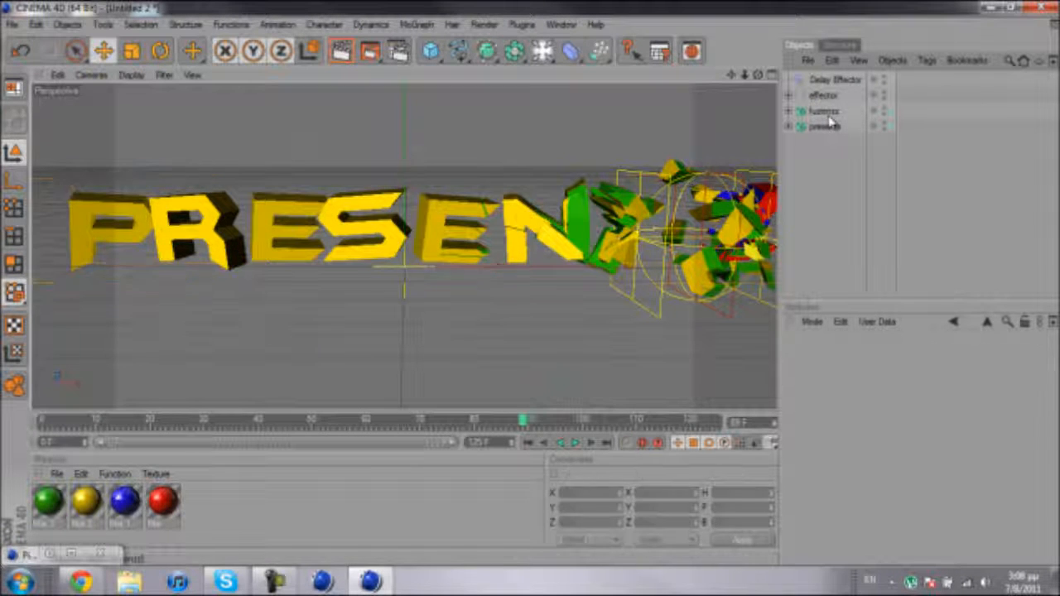
ctrl+click(829, 116)
ctrl+click(825, 128)
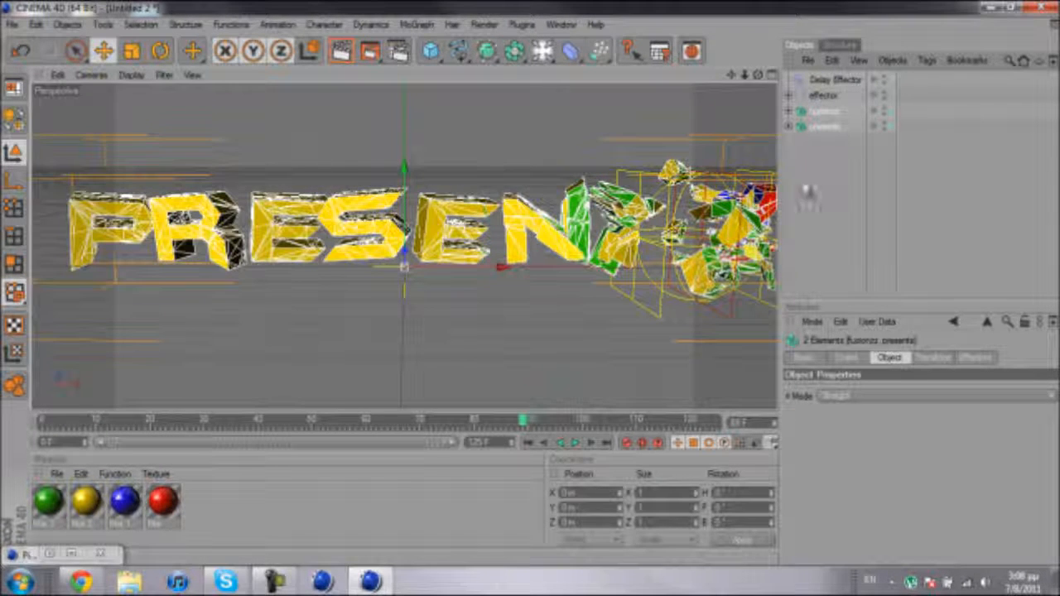
right_click(829, 120)
mouse_move(878, 160)
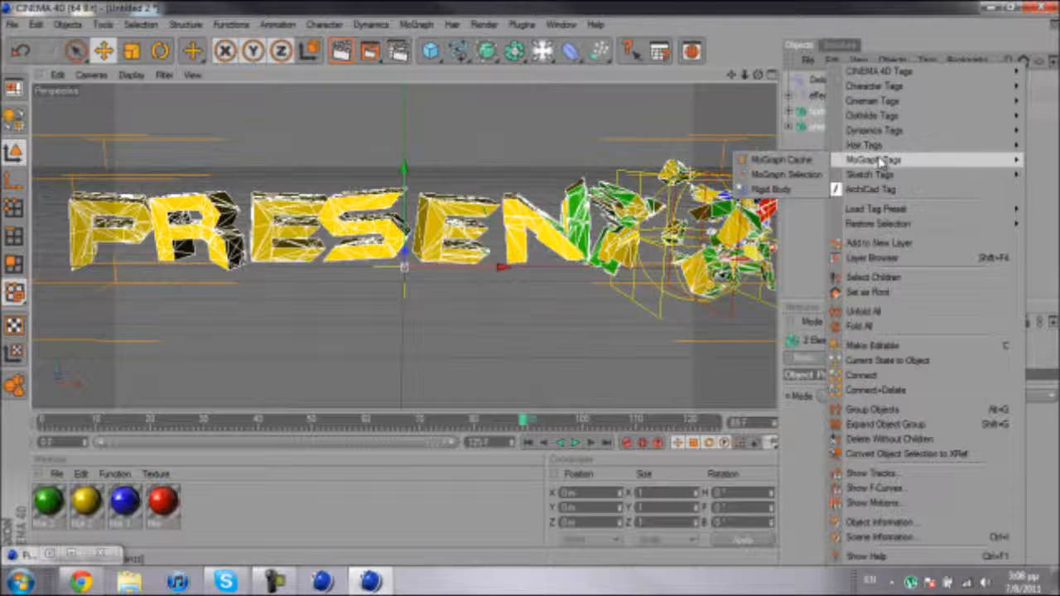
click(770, 190)
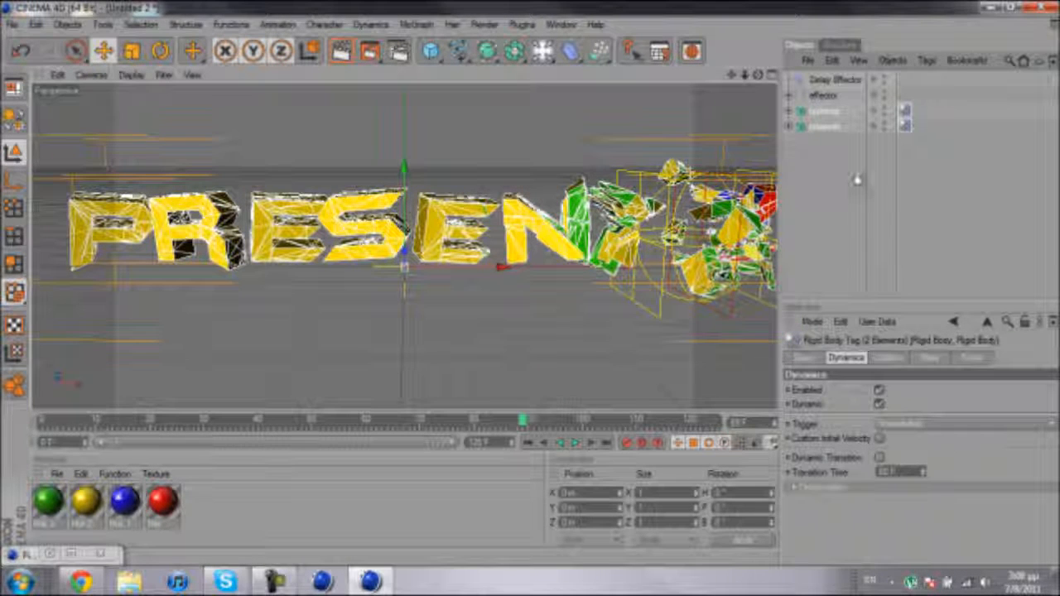
Step: Set the trigger of the fuzionzz object's Rigid Body tag to At Velocity Peak
click(907, 114)
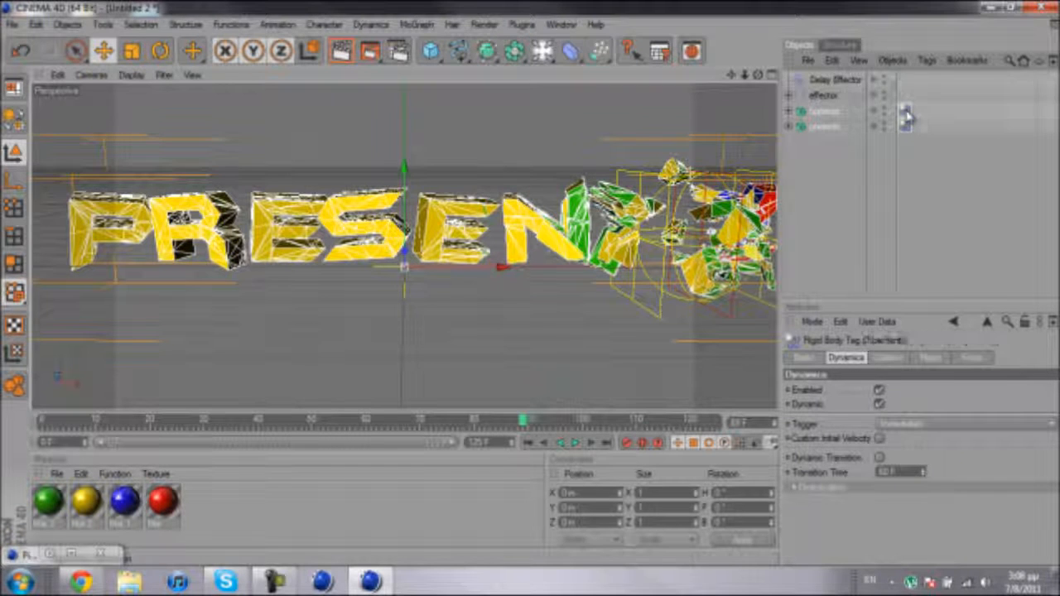
click(911, 427)
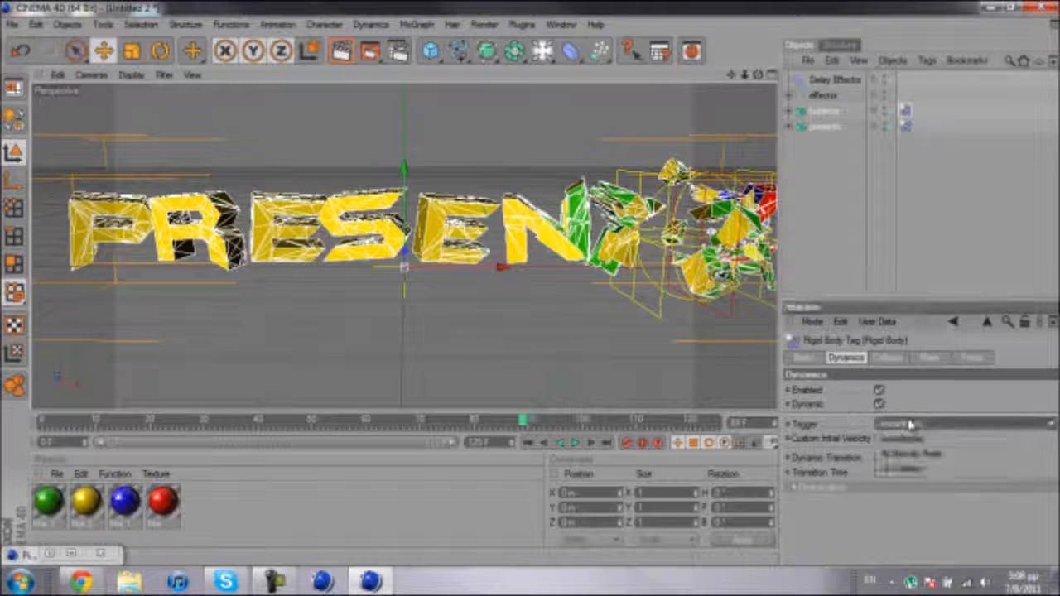
click(909, 457)
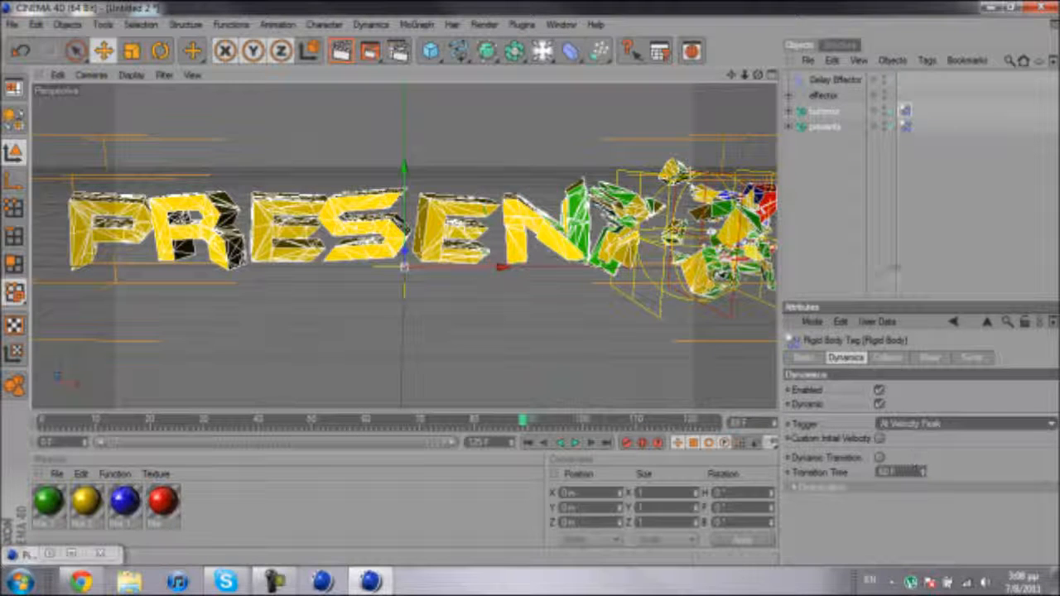
Step: Turn off the Dynamic option in the presents object's Rigid Body tag and clear the selection
click(907, 126)
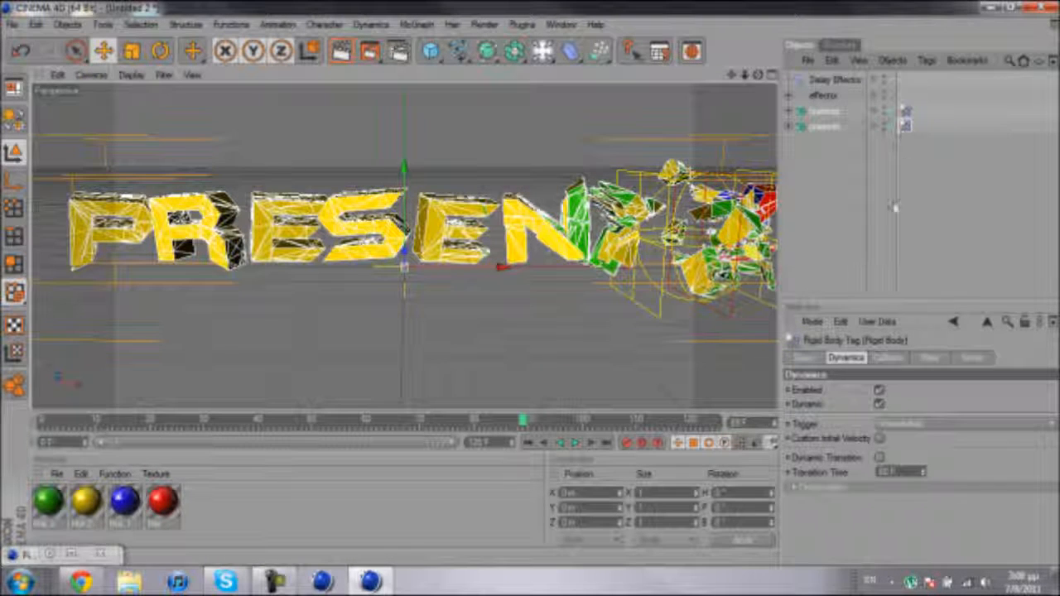
click(880, 403)
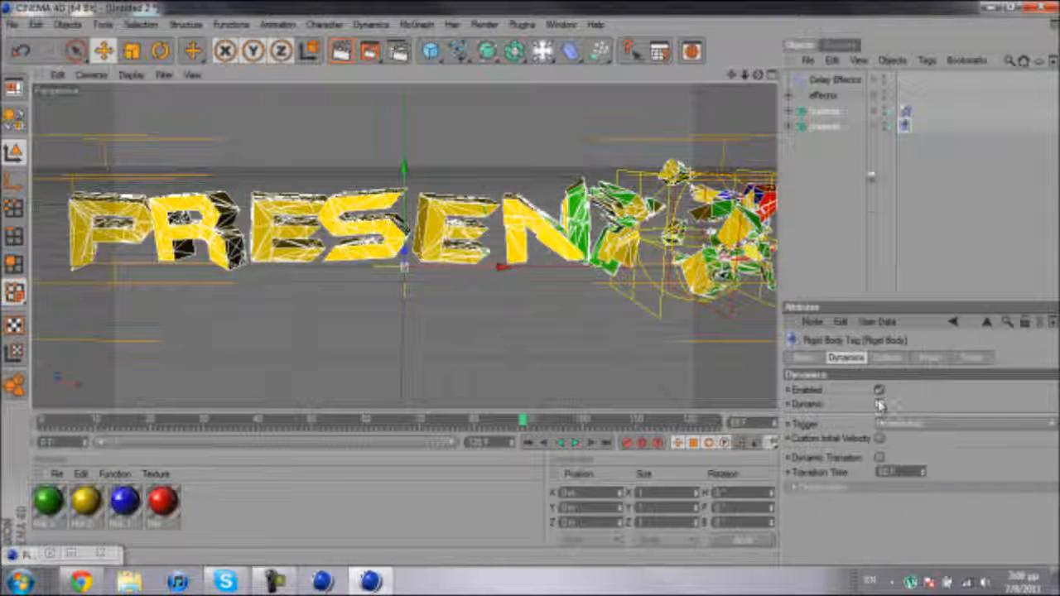
click(893, 193)
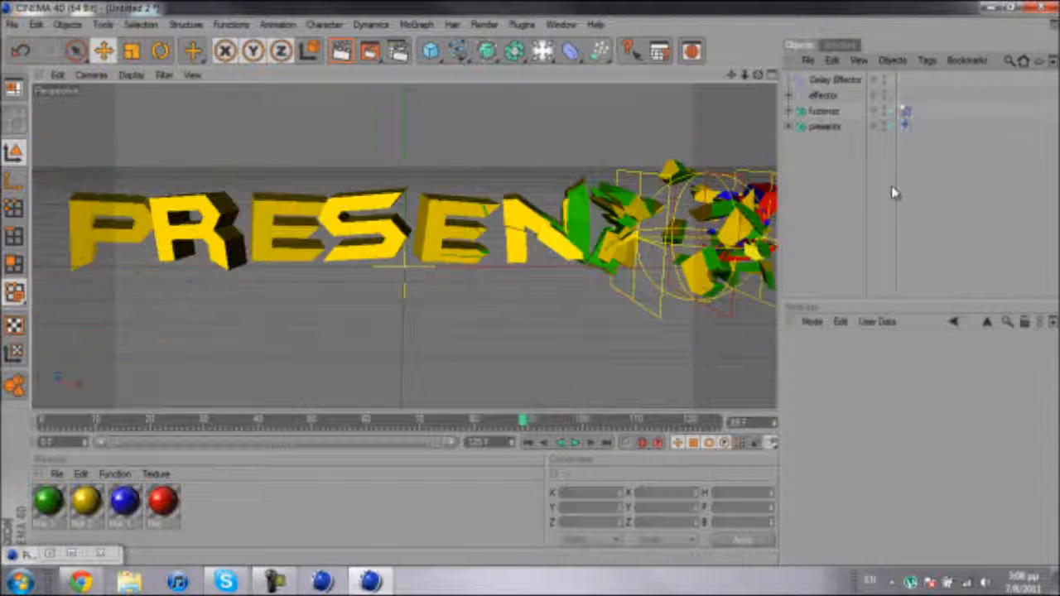
Step: Disable the Plain Effector for the fuzionzz fracture object and return the animation to frame 0
click(830, 119)
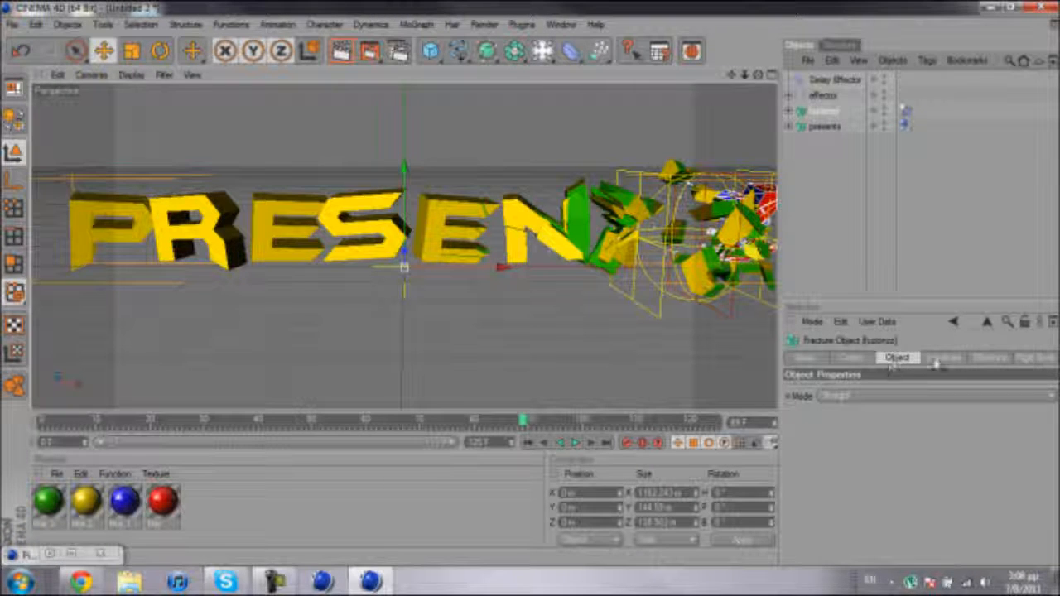
click(988, 358)
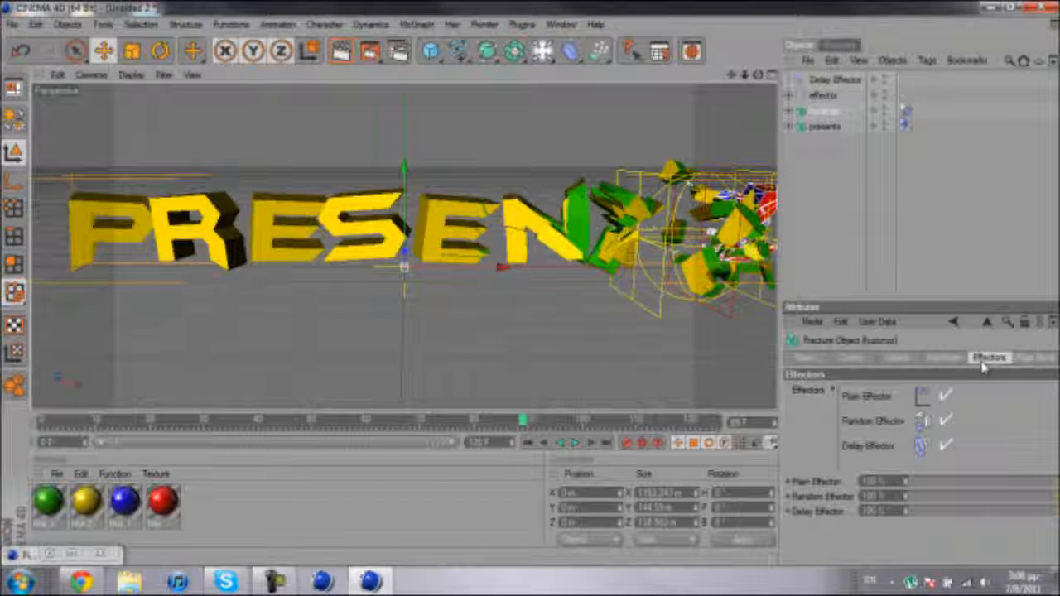
click(945, 396)
click(528, 443)
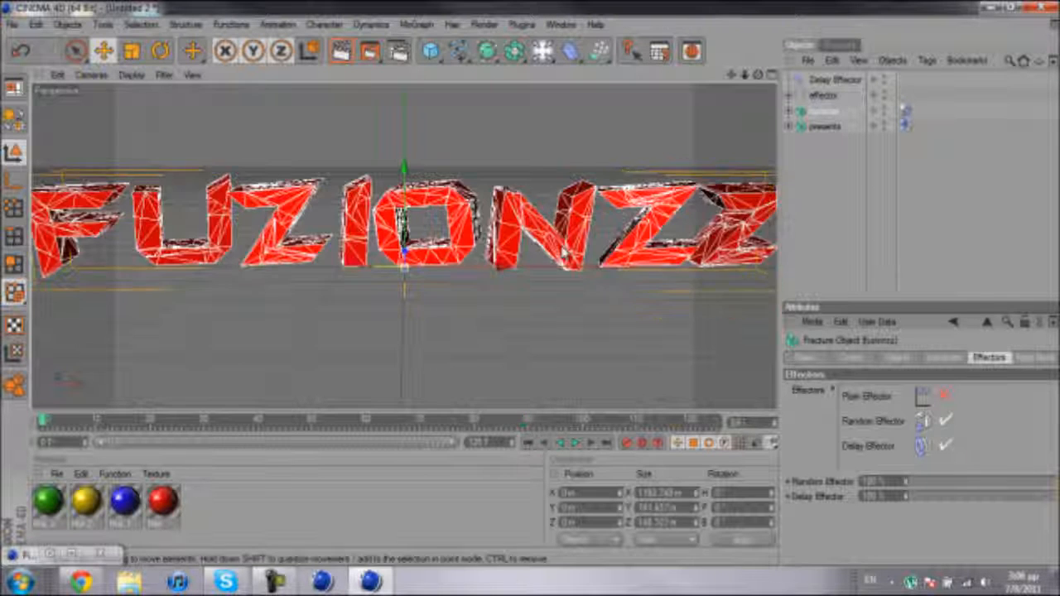
scroll(445, 208, down, 3)
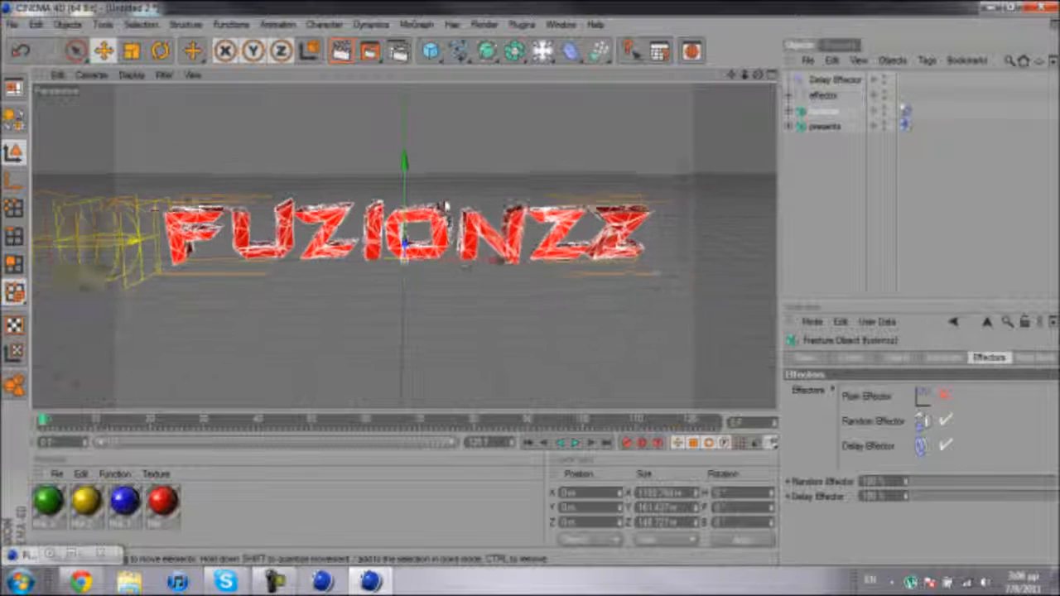